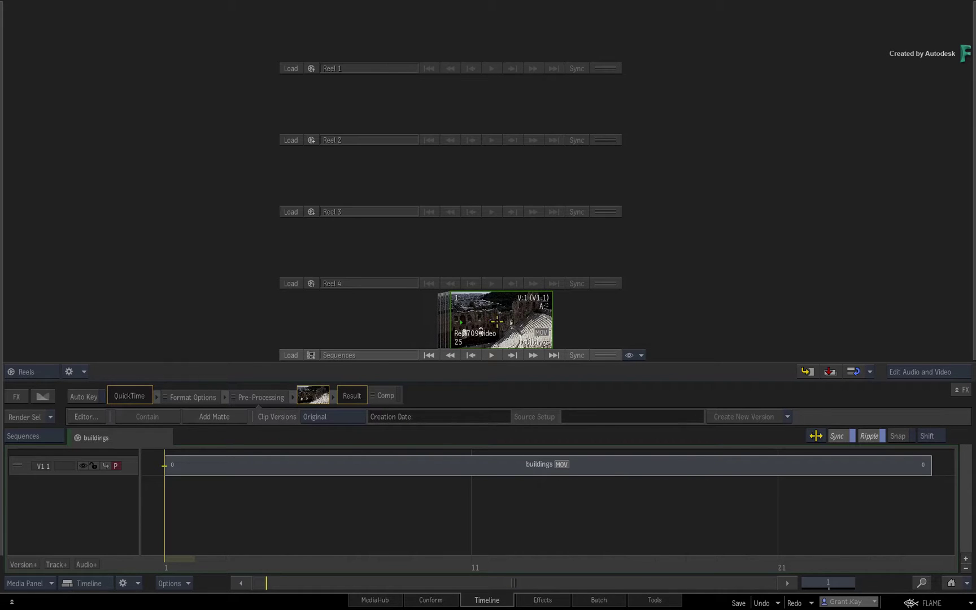
Step: Open the buildings clip as a sequence and take its segment on V1.1 into the Effects environment
right_click(501, 318)
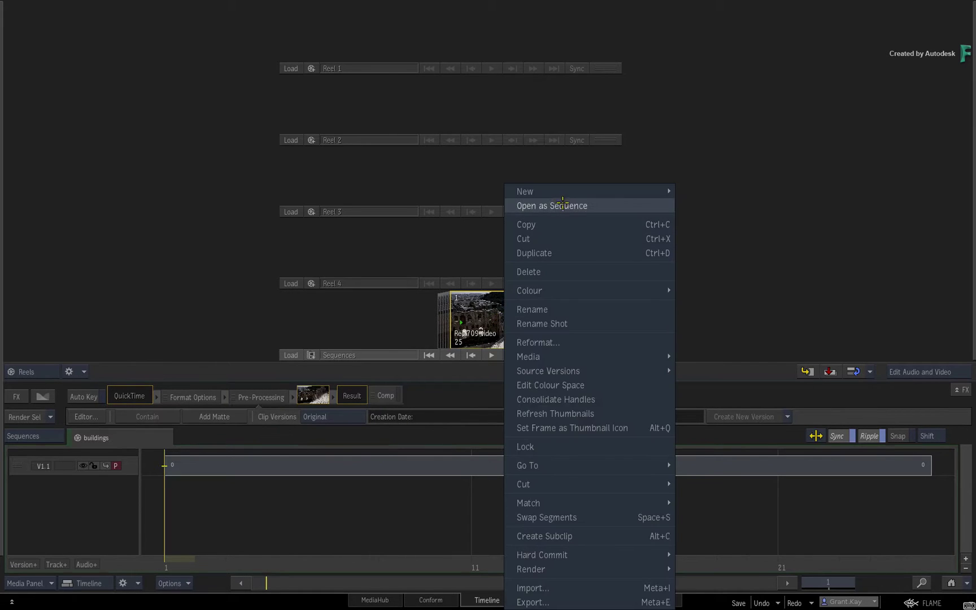
click(561, 203)
mouse_move(973, 261)
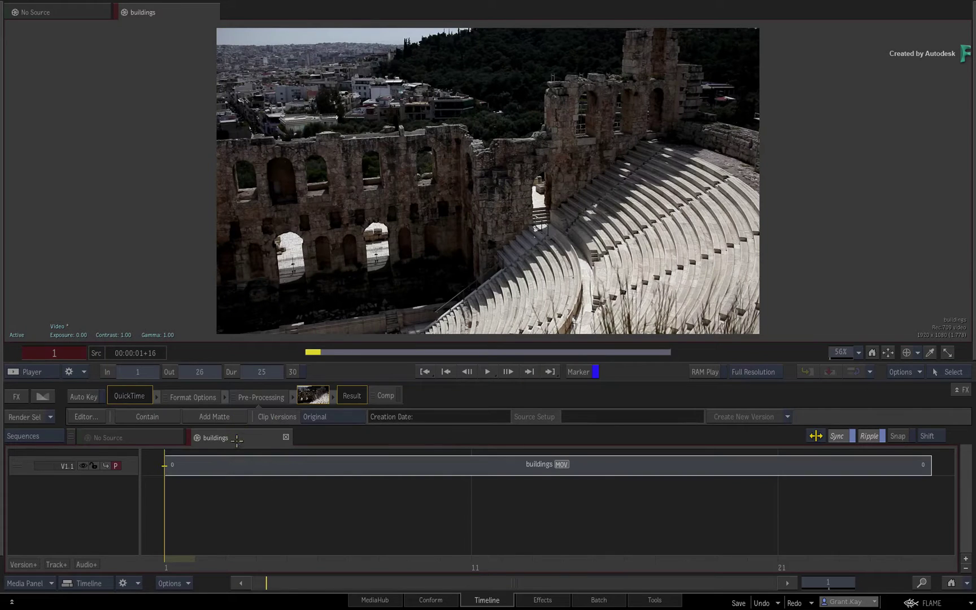
click(332, 468)
click(555, 597)
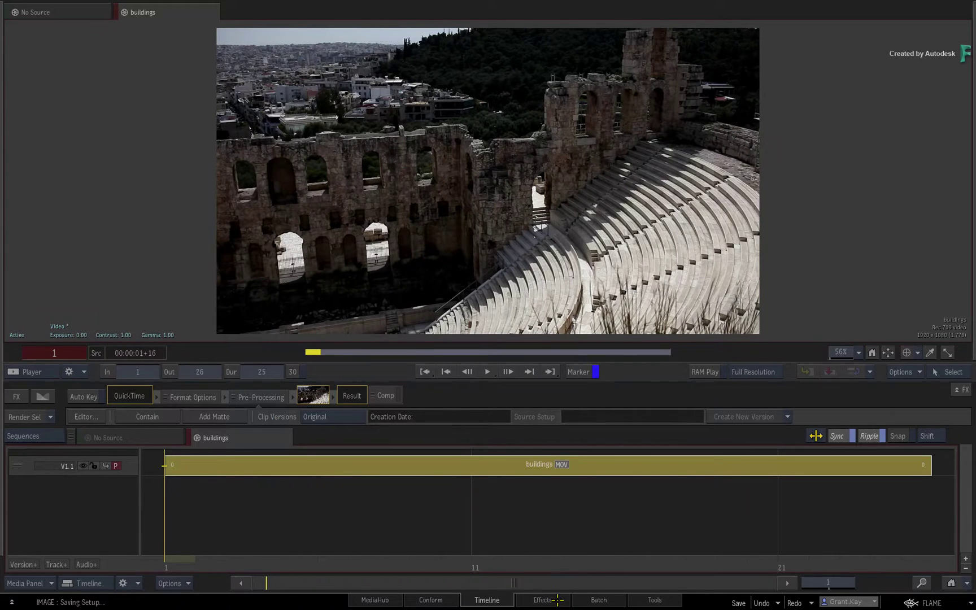
Step: Arrange a 3-up layout with the Manager, the output result and the Selective Matte view
key(alt+3)
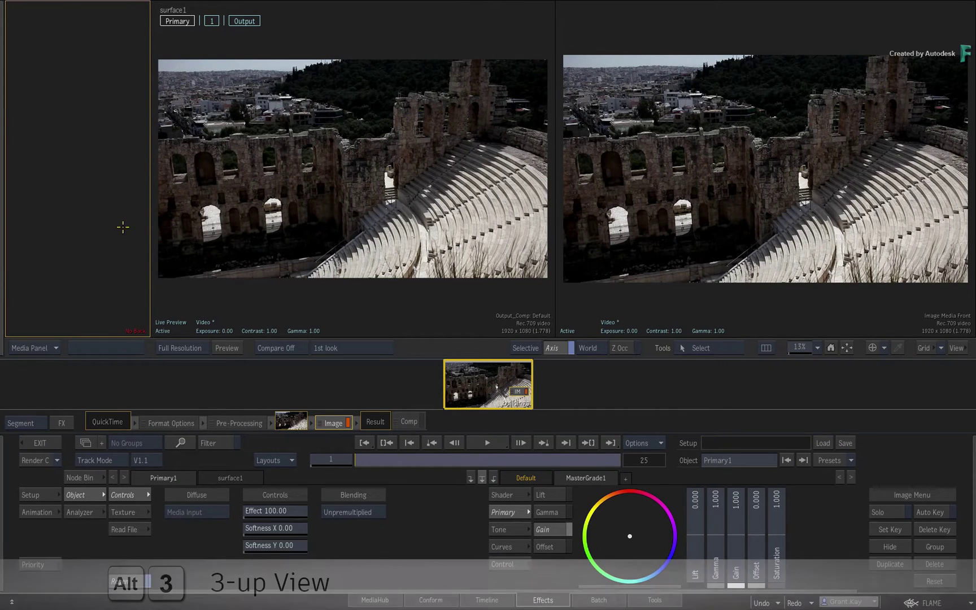
key(8)
key(F4)
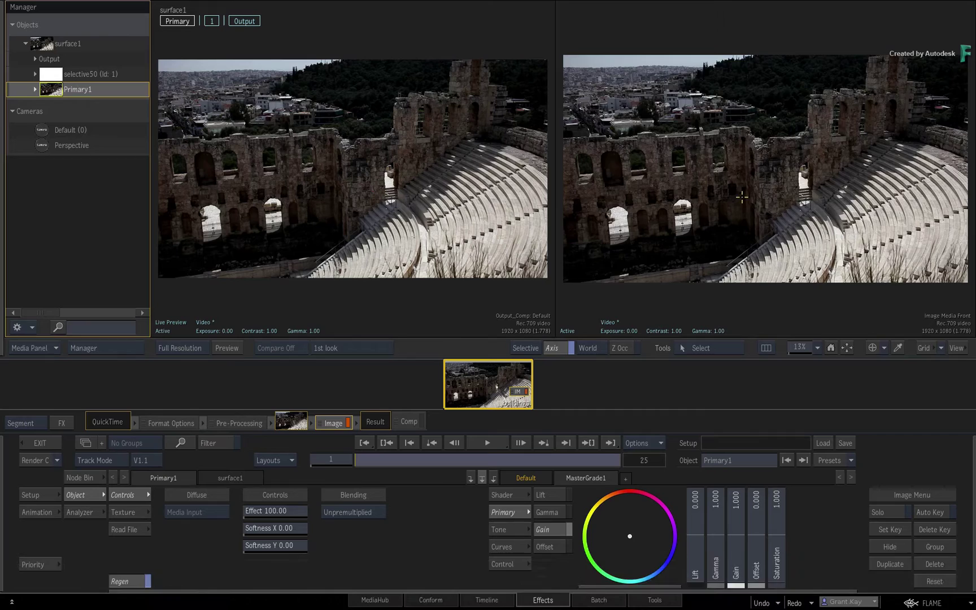
key(F9)
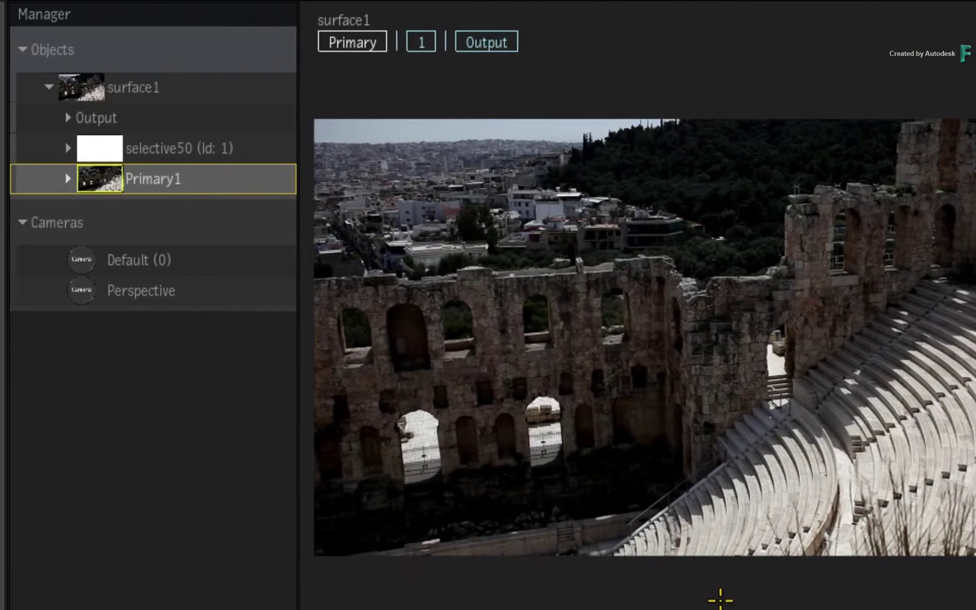
Step: Set the selective's 3D AOV type to Primitive, create its depth map and display that map in the object viewer
click(102, 148)
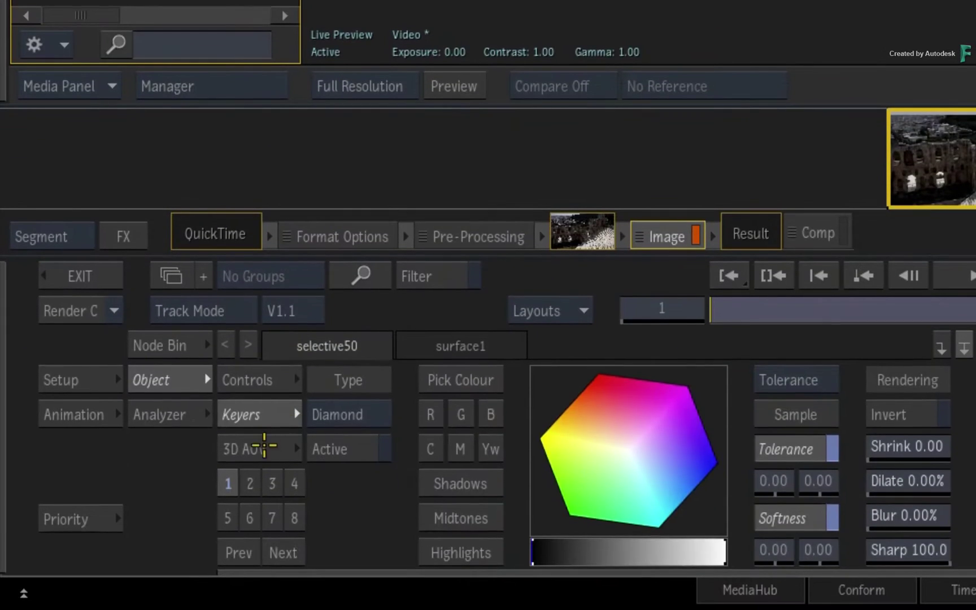
click(262, 446)
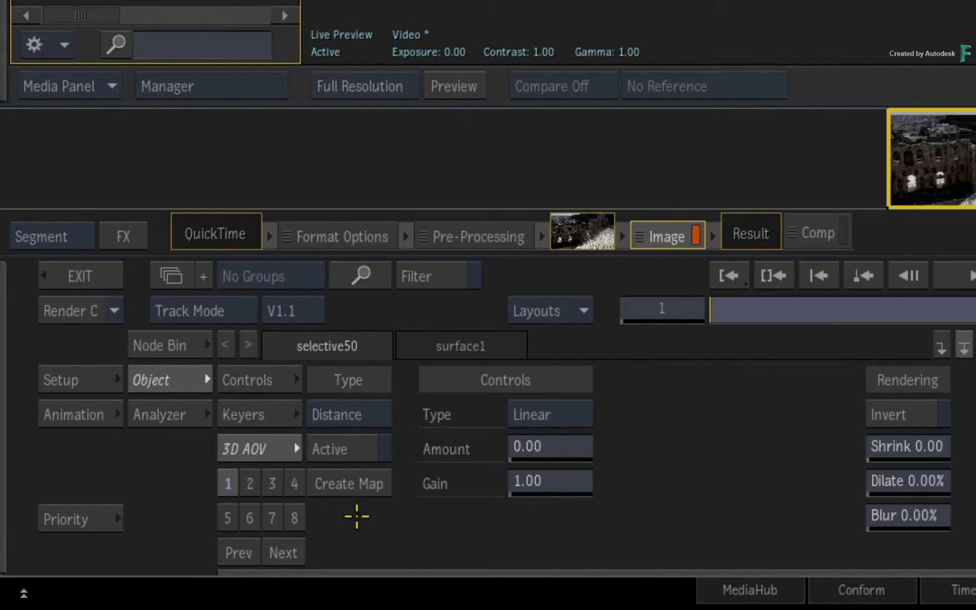
click(367, 413)
click(375, 469)
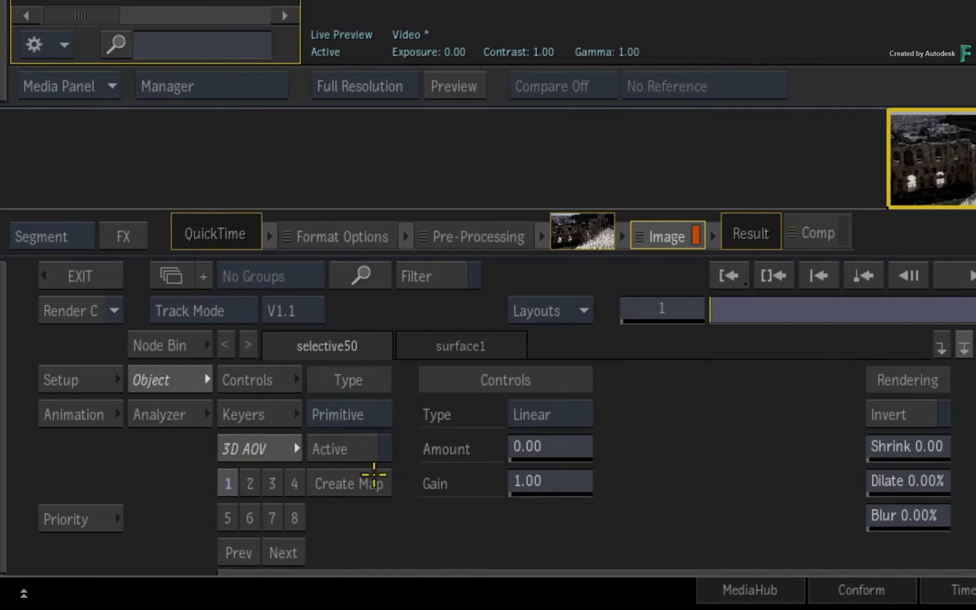
click(349, 489)
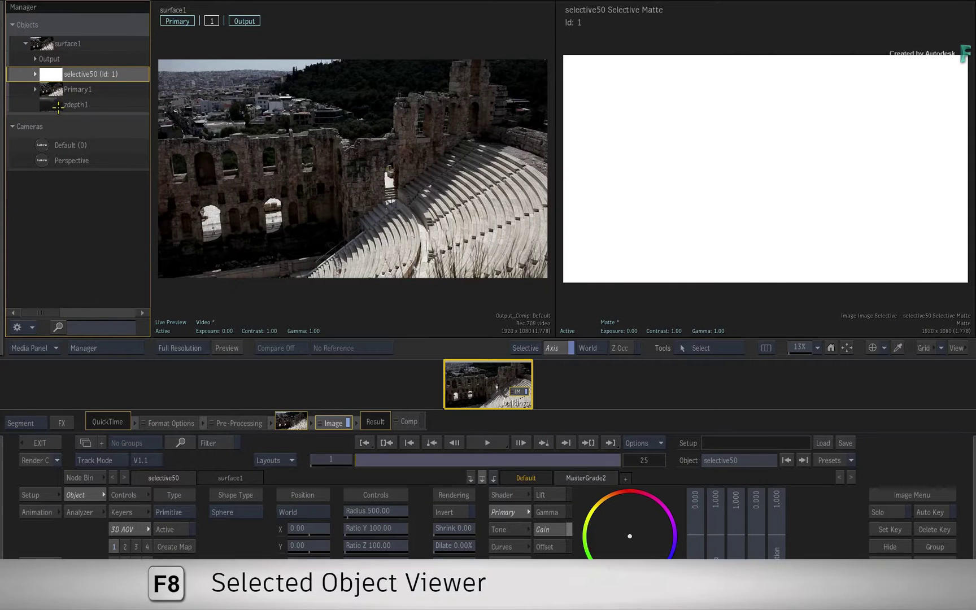
click(80, 104)
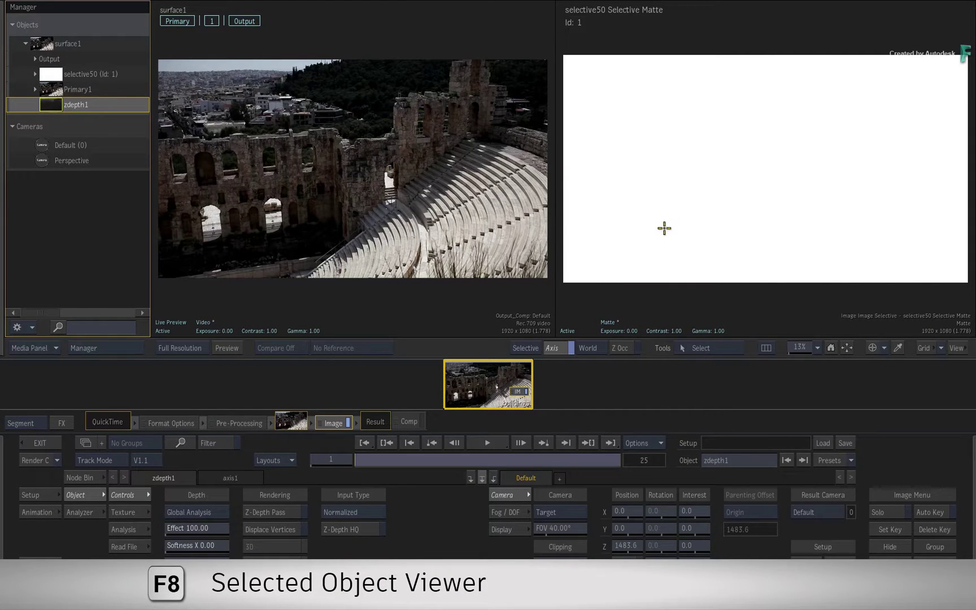
key(F8)
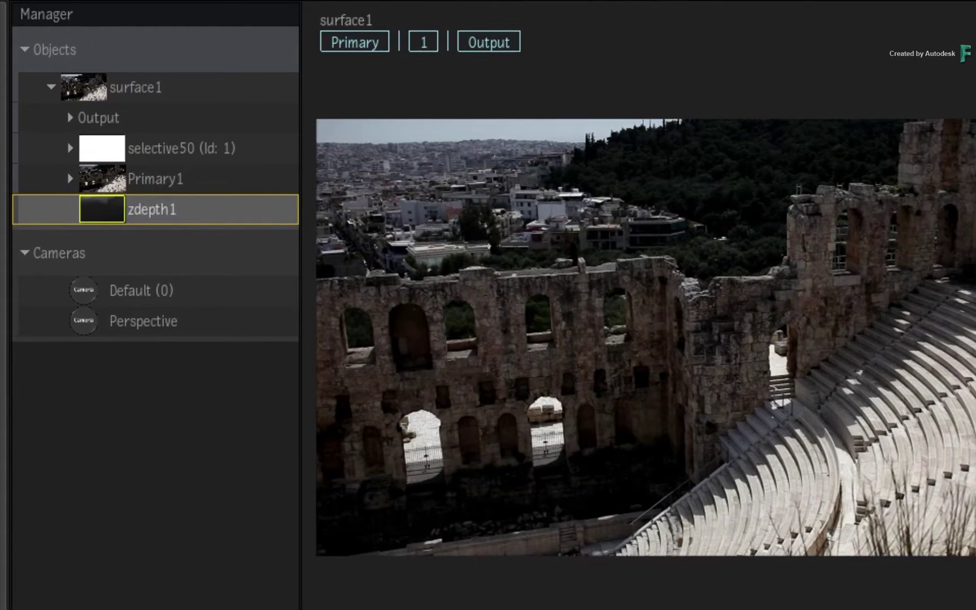
Step: Activate the Primitive AOV on selective50 and display its Selective Input view with the matte overlay
click(85, 149)
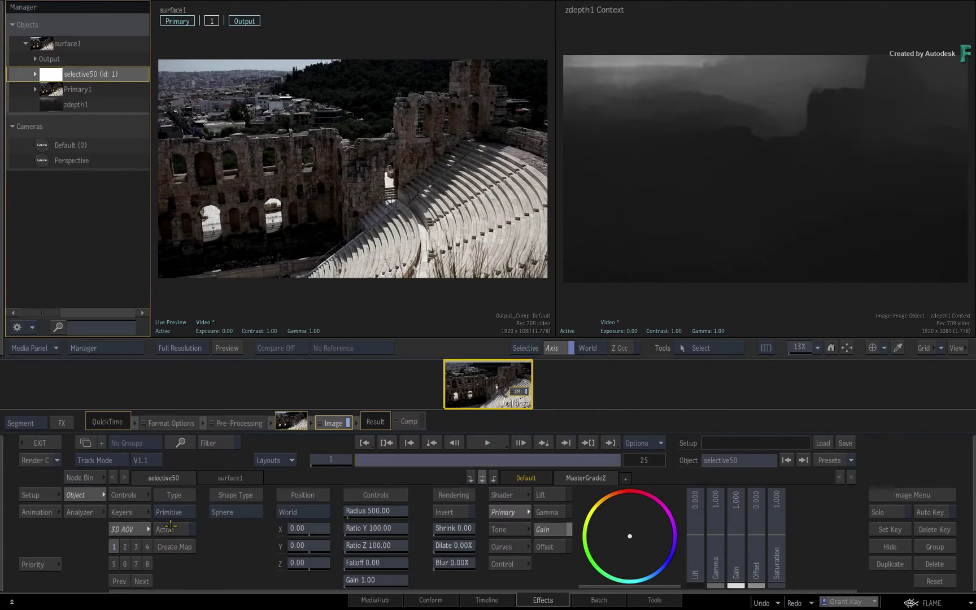
click(170, 526)
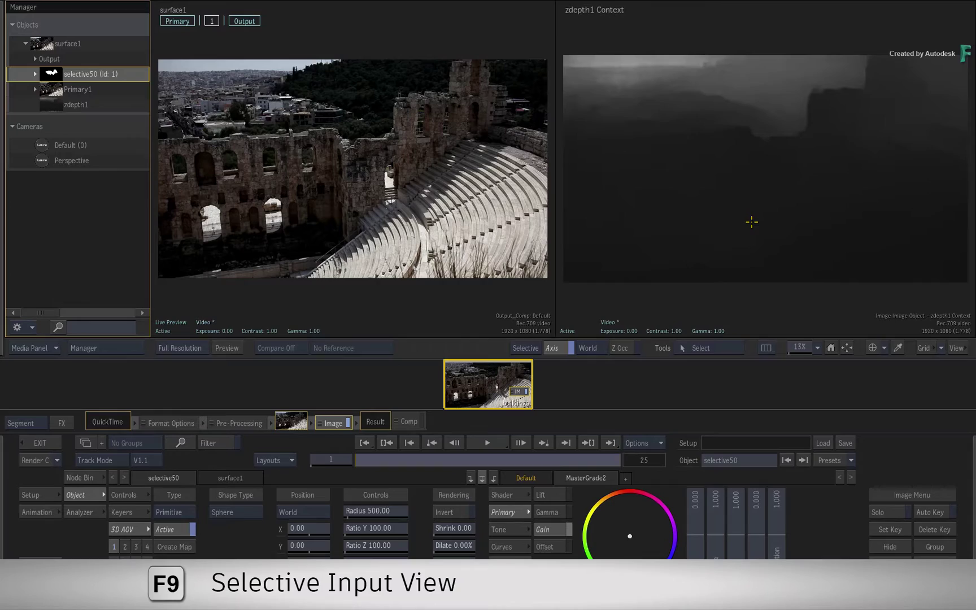
key(F9)
key(F9)
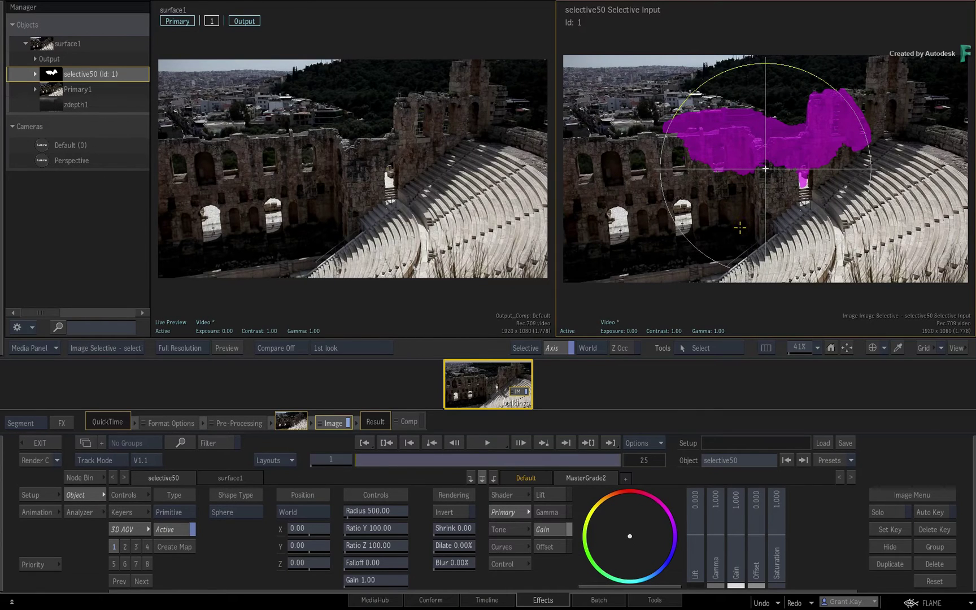
Step: Tint the selective's gain towards green and raise gamma to about 1.304 and gain to about 1.440
drag(610, 541, 572, 548)
drag(714, 556, 731, 476)
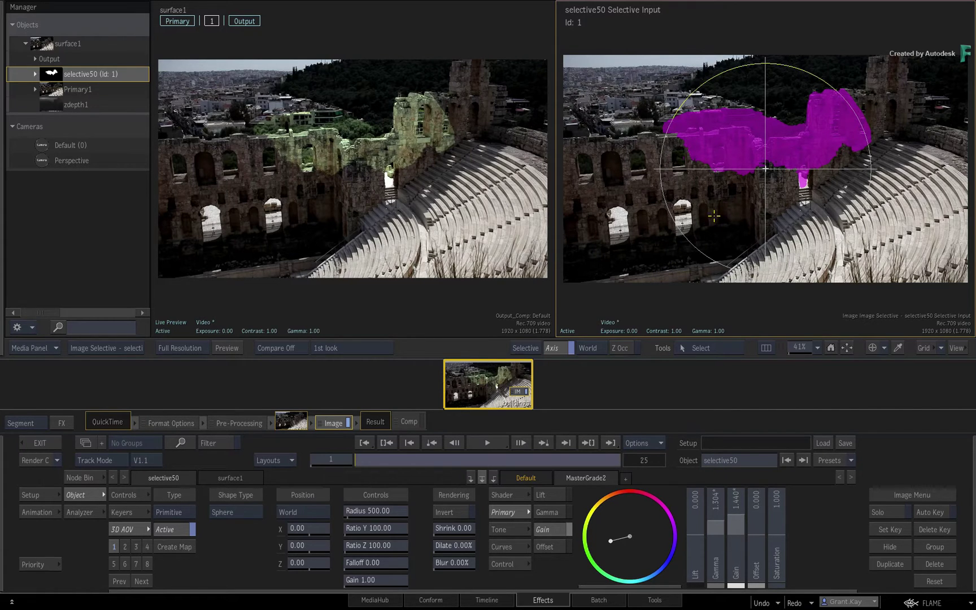
Step: Move the sphere primitive over the ruined wall, to about X -212, Y -39
mouse_move(764, 167)
mouse_down()
mouse_move(694, 206)
mouse_move(914, 169)
mouse_move(666, 181)
mouse_move(728, 164)
mouse_move(816, 163)
mouse_move(679, 163)
mouse_move(779, 175)
mouse_up()
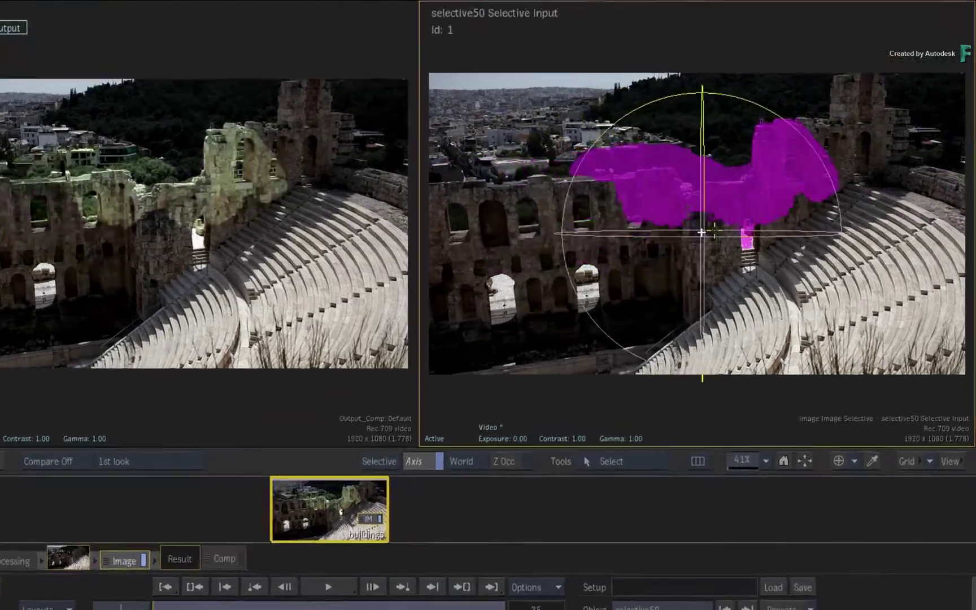
drag(700, 232, 679, 251)
drag(528, 379, 465, 354)
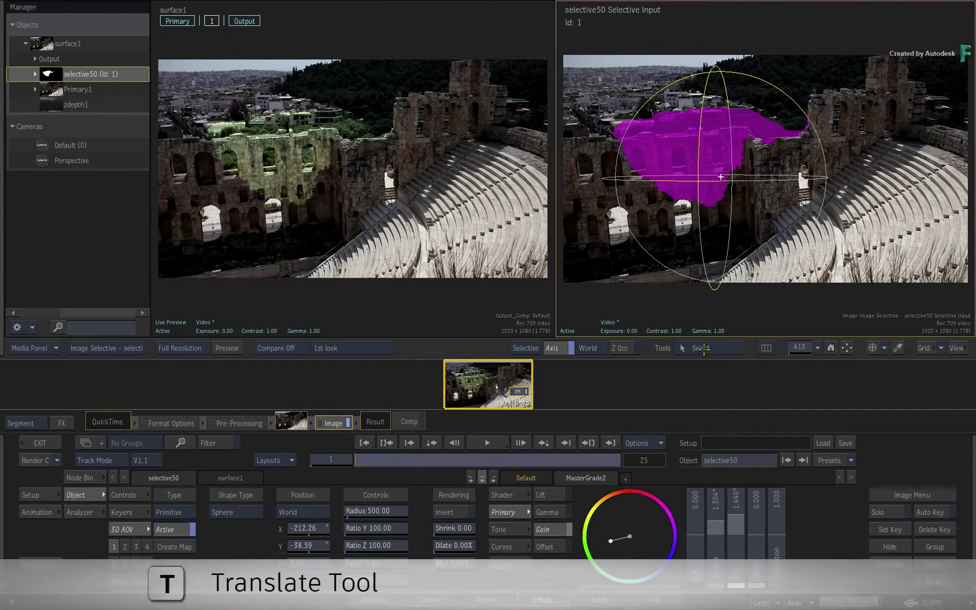
Step: Using the Translate tool, snap the sphere to the Z-depth over the distant buildings and refine its position to about X -523, Y 301, Z -211
right_click(710, 347)
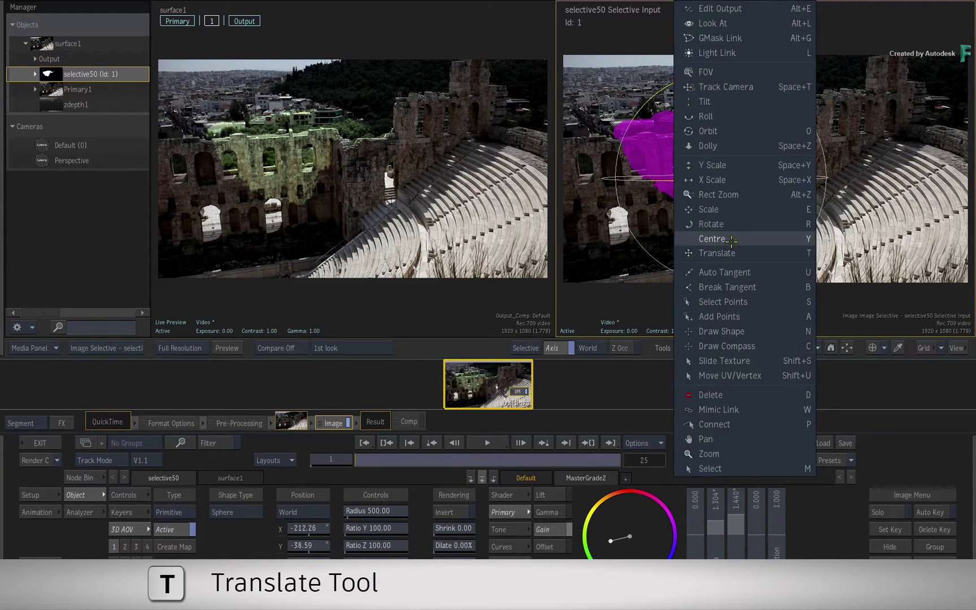
click(713, 253)
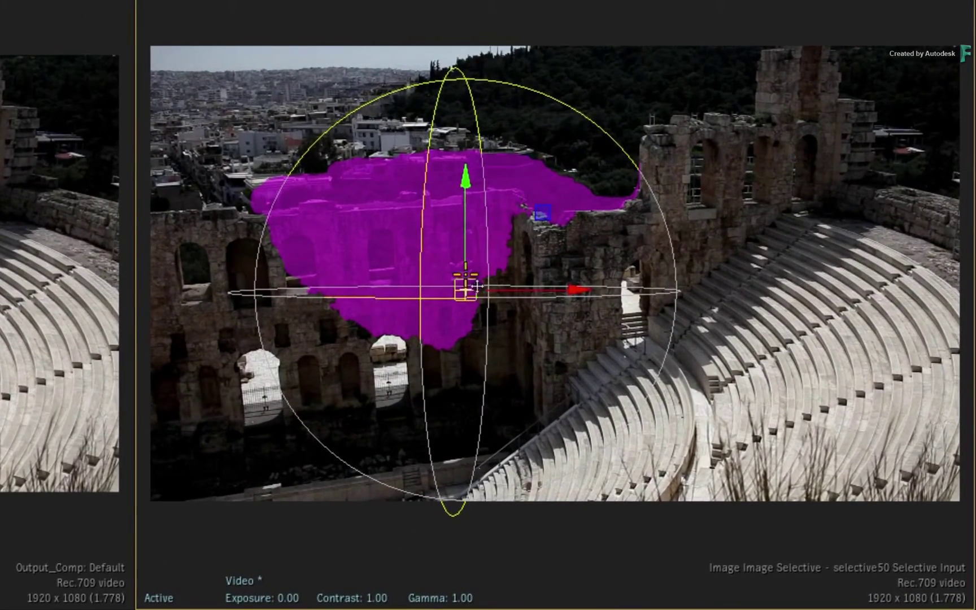
drag(465, 174, 632, 273)
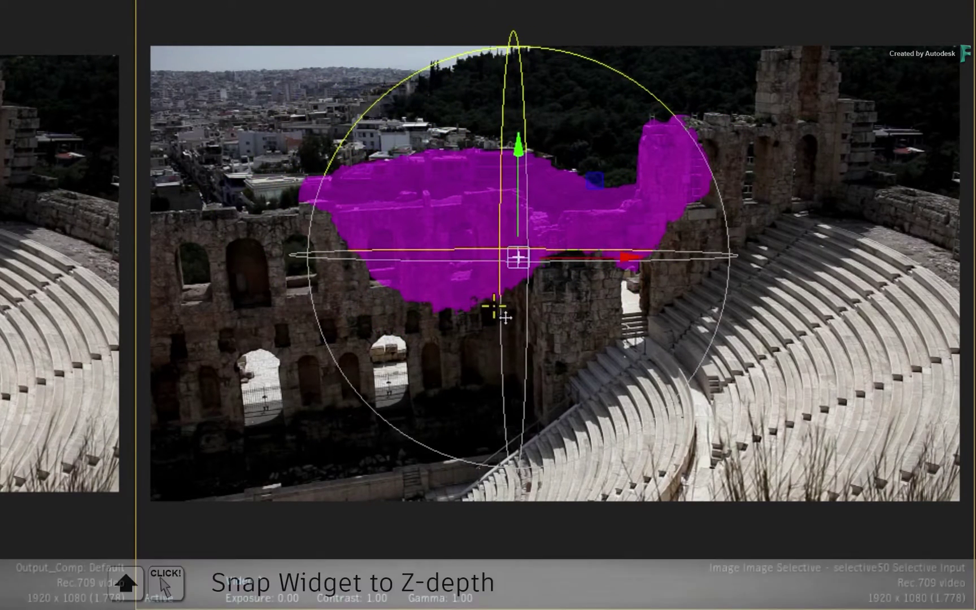
shift+click(434, 208)
drag(434, 209, 360, 164)
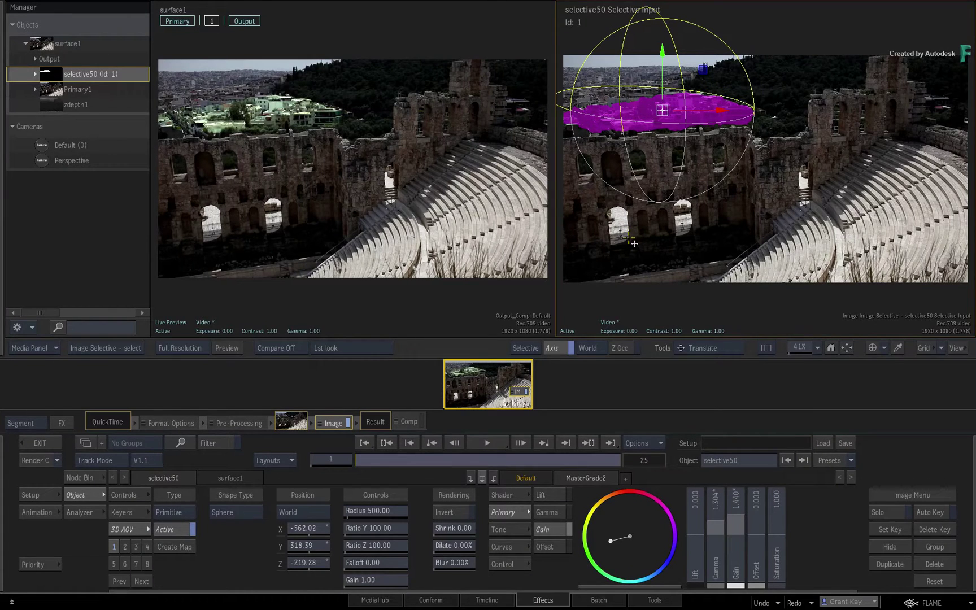
drag(309, 570, 330, 545)
drag(309, 528, 354, 516)
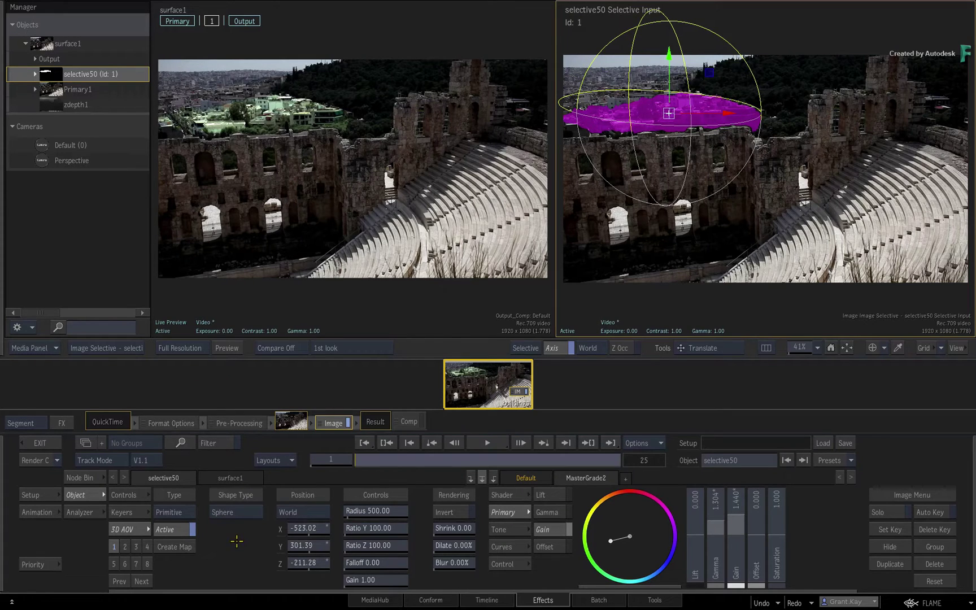
Step: Try the Range AOV type on the selective and return it to Primitive
click(176, 511)
click(177, 496)
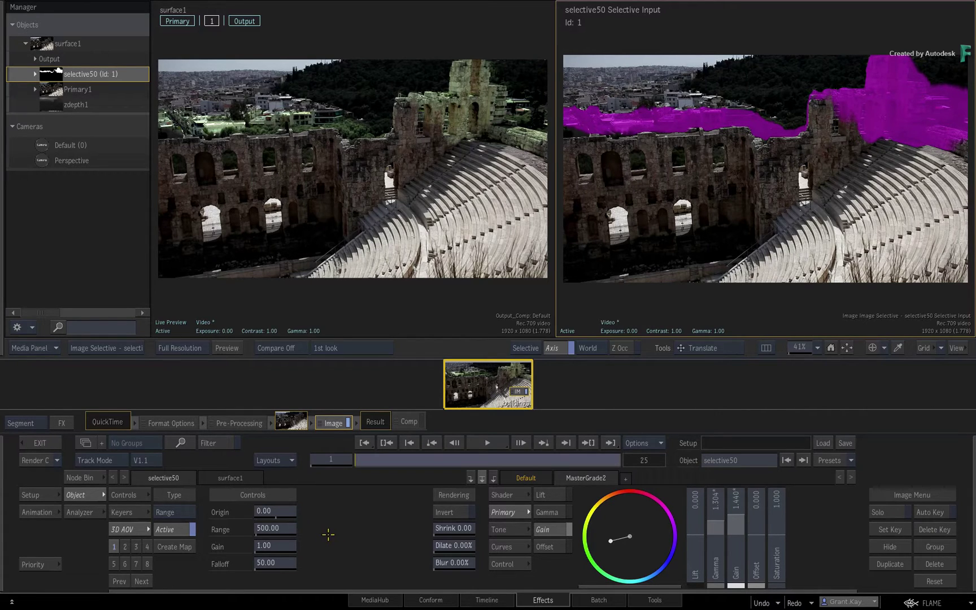
click(168, 512)
click(182, 527)
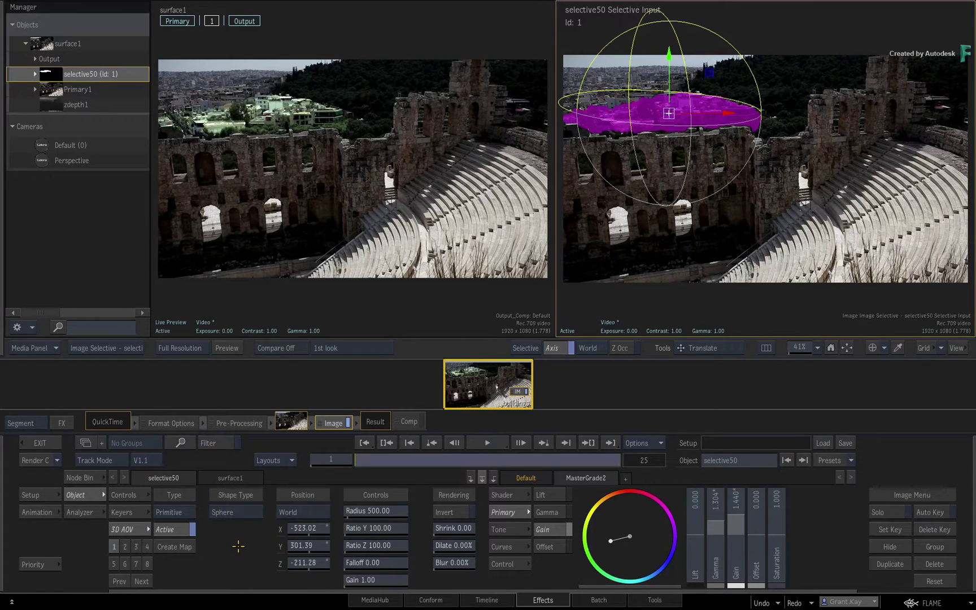
Step: Shift the sphere to about X -540, Y 307 and scale it to about radius 650, Ratio Y 61 and Ratio Z 88
mouse_move(671, 111)
mouse_down()
mouse_move(788, 110)
mouse_move(665, 112)
mouse_up()
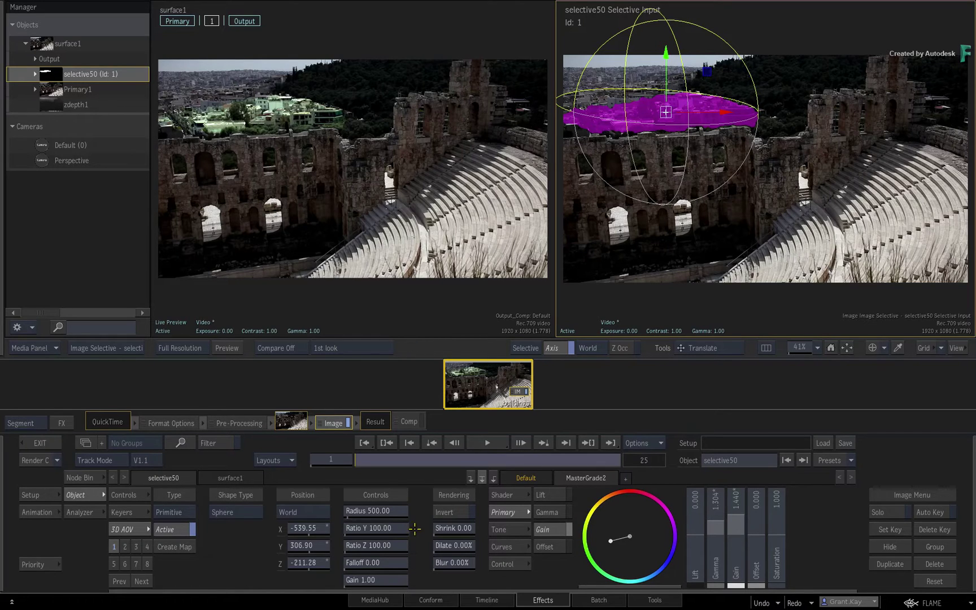
key(e)
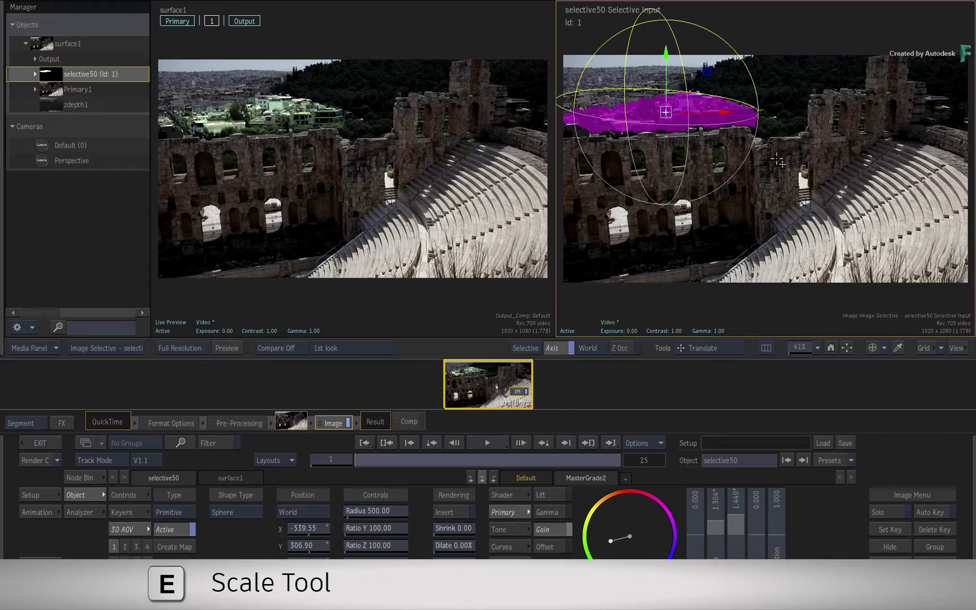
click(700, 348)
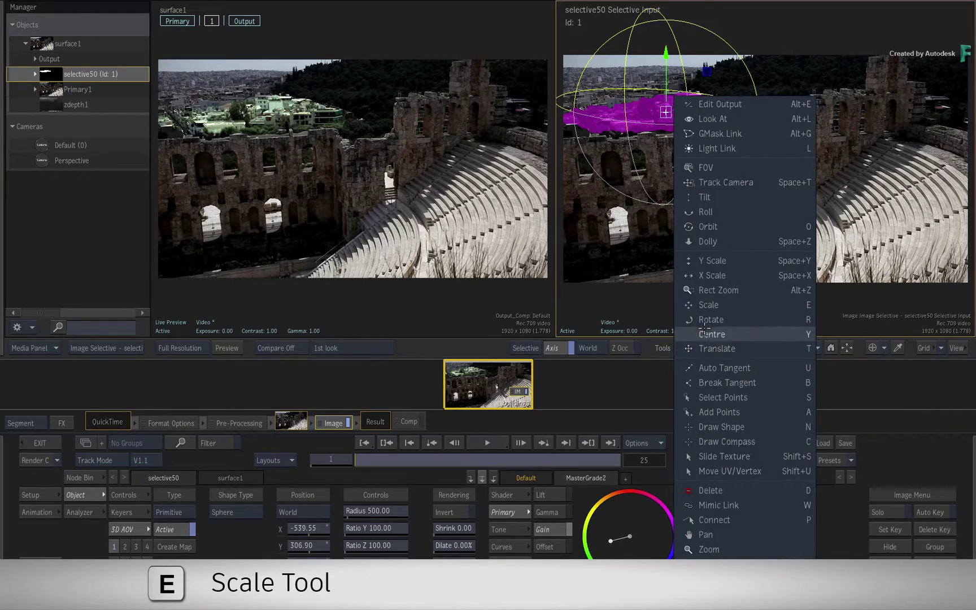
click(707, 304)
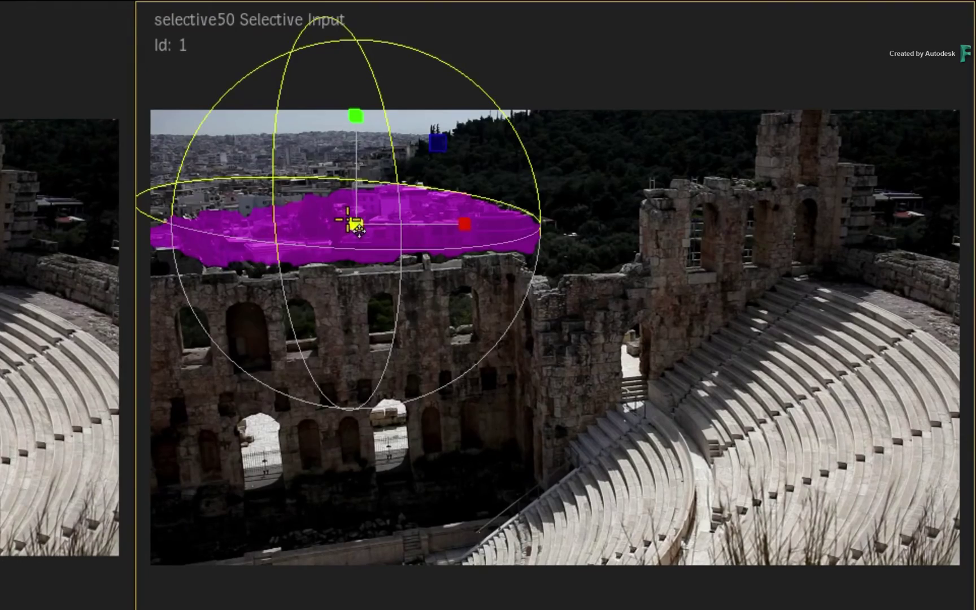
drag(358, 230, 383, 219)
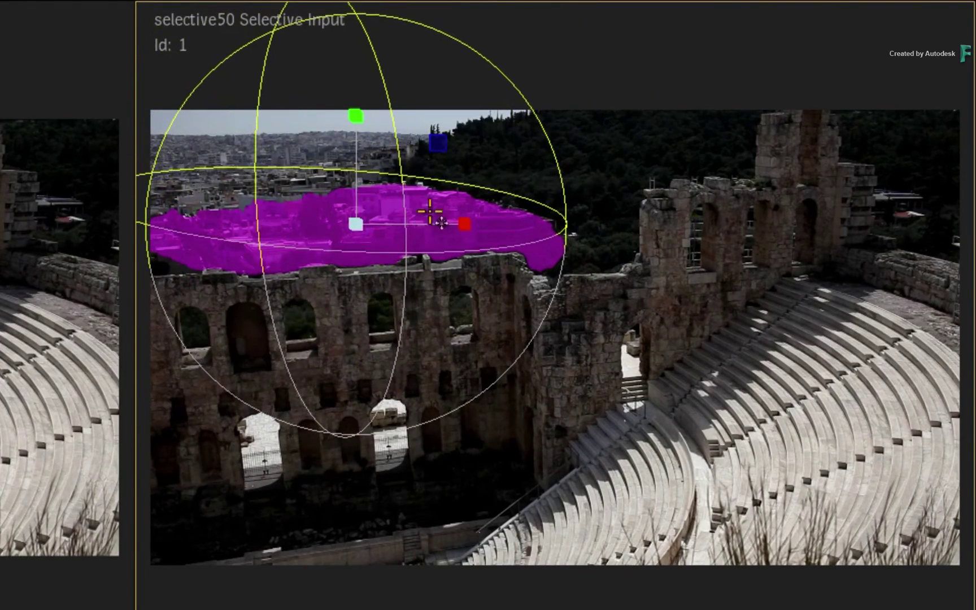
mouse_move(467, 223)
mouse_down()
mouse_move(436, 223)
mouse_move(516, 225)
mouse_move(478, 221)
mouse_up()
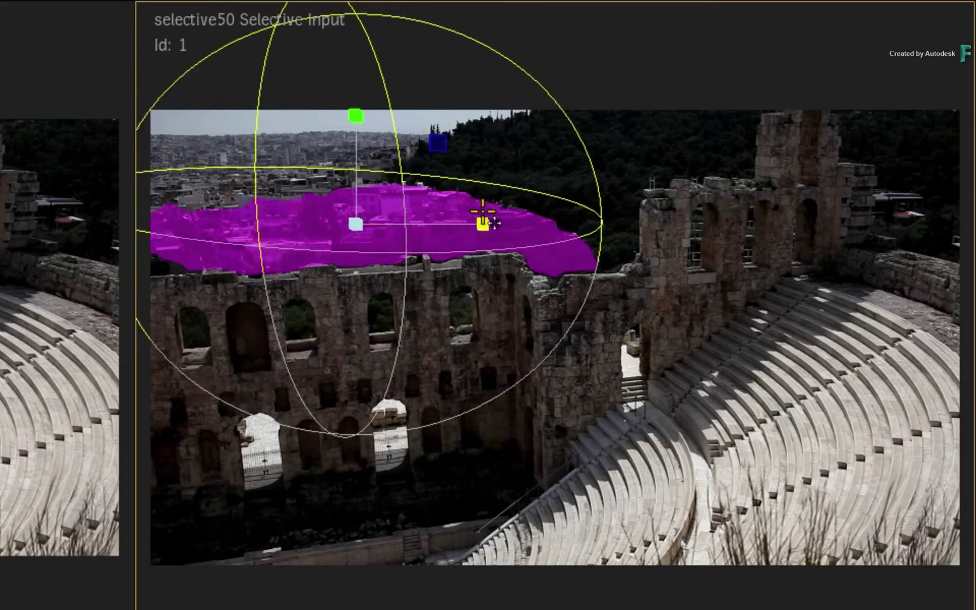
mouse_move(361, 121)
mouse_down()
mouse_move(366, 193)
mouse_move(366, 127)
mouse_up()
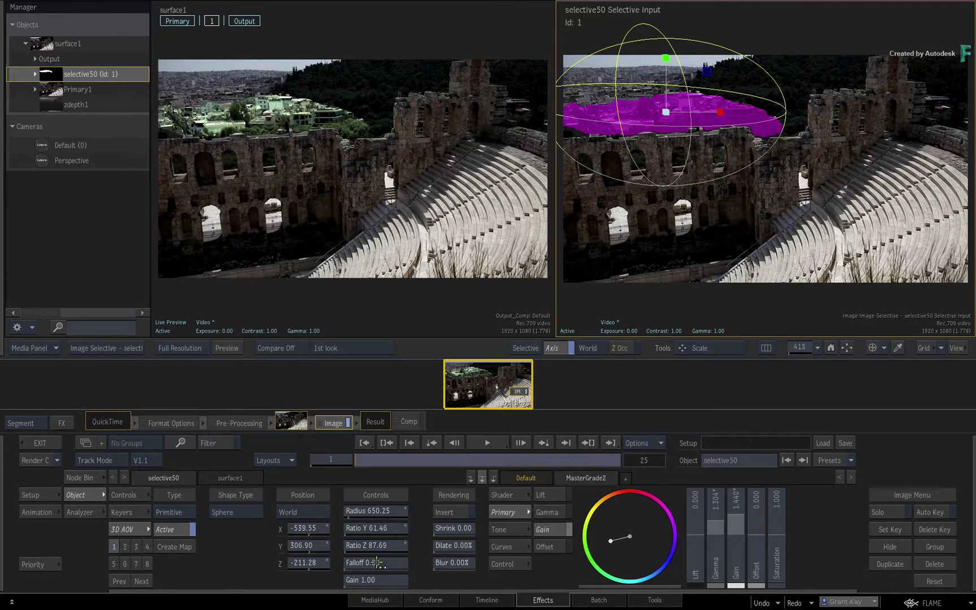
Step: Soften the sphere selection's edge with a falloff of 152
drag(363, 565, 392, 588)
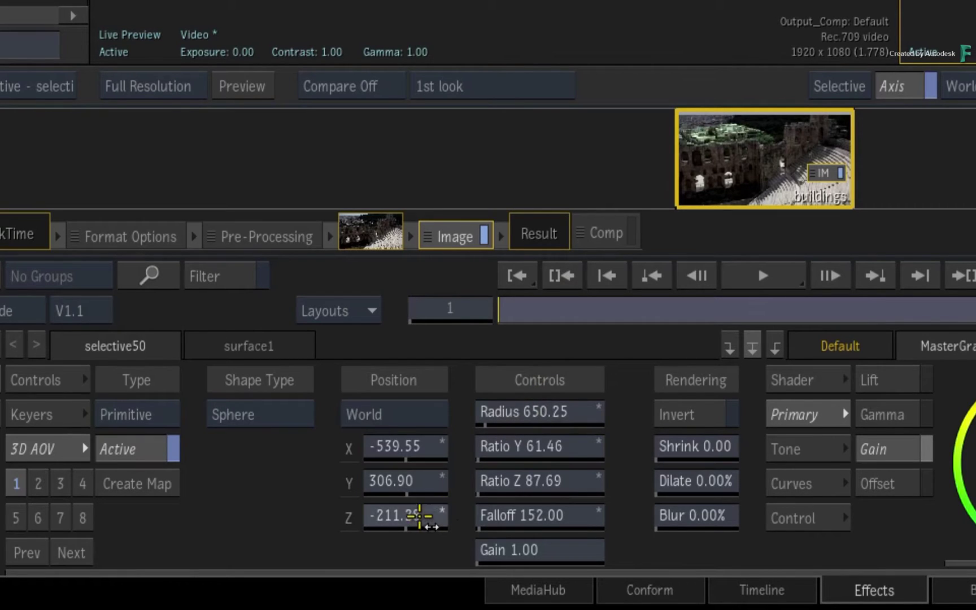
drag(700, 446, 564, 470)
drag(694, 481, 509, 475)
drag(729, 536, 483, 475)
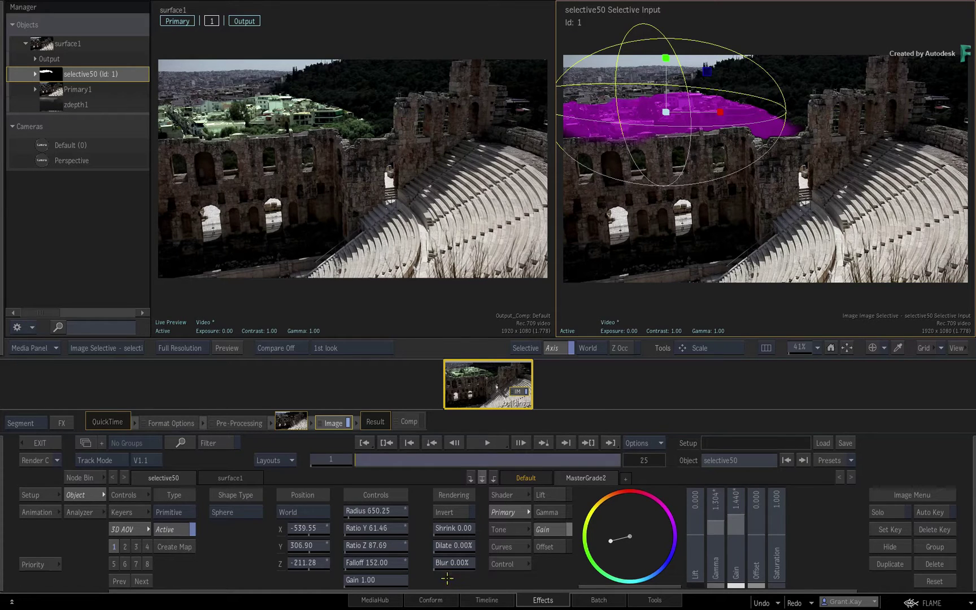
Step: Change the primitive shape to Cube and move it over the theatre's lower foreground, at about X -289, Y -240, Z 590
click(241, 514)
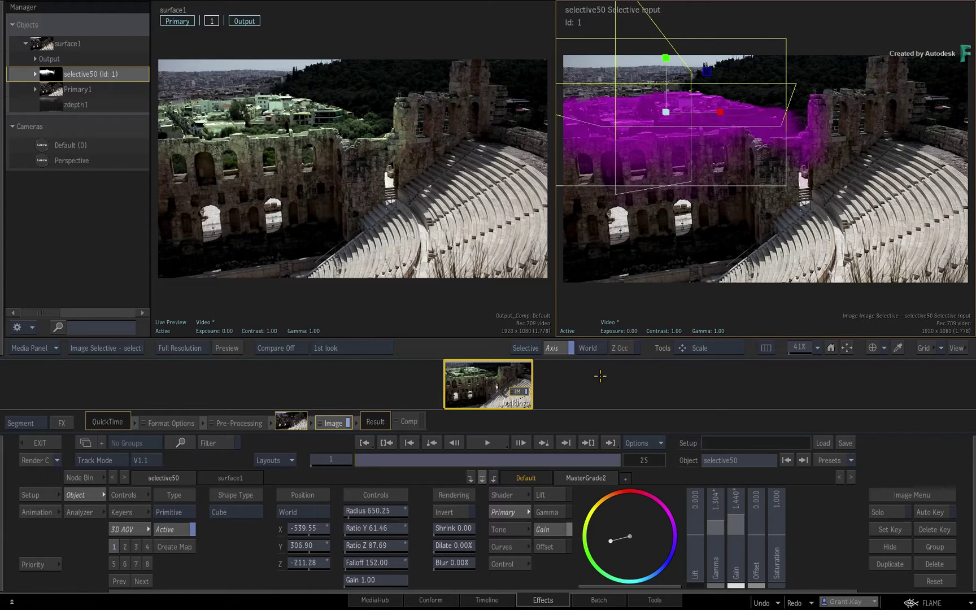
right_click(718, 348)
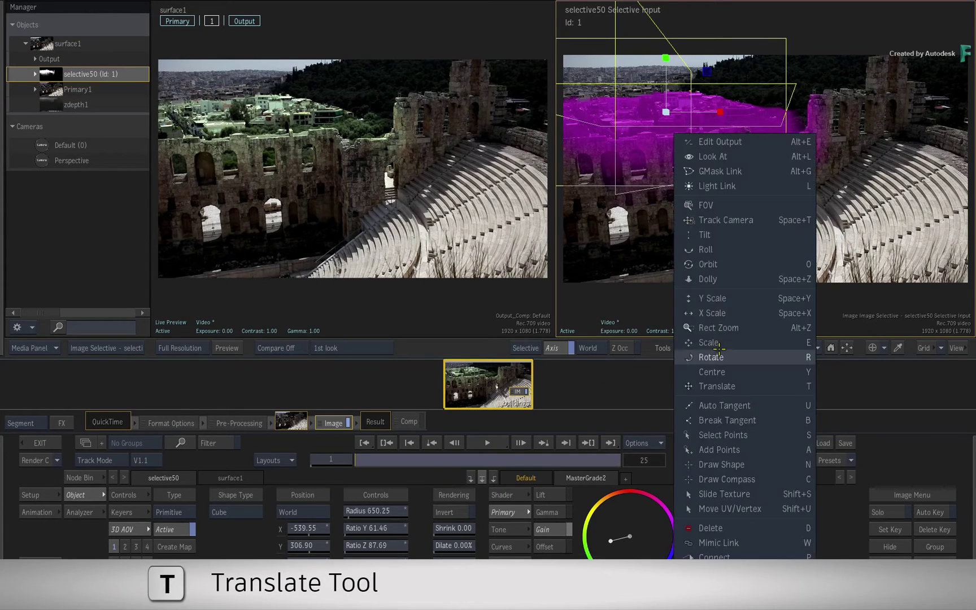
click(716, 386)
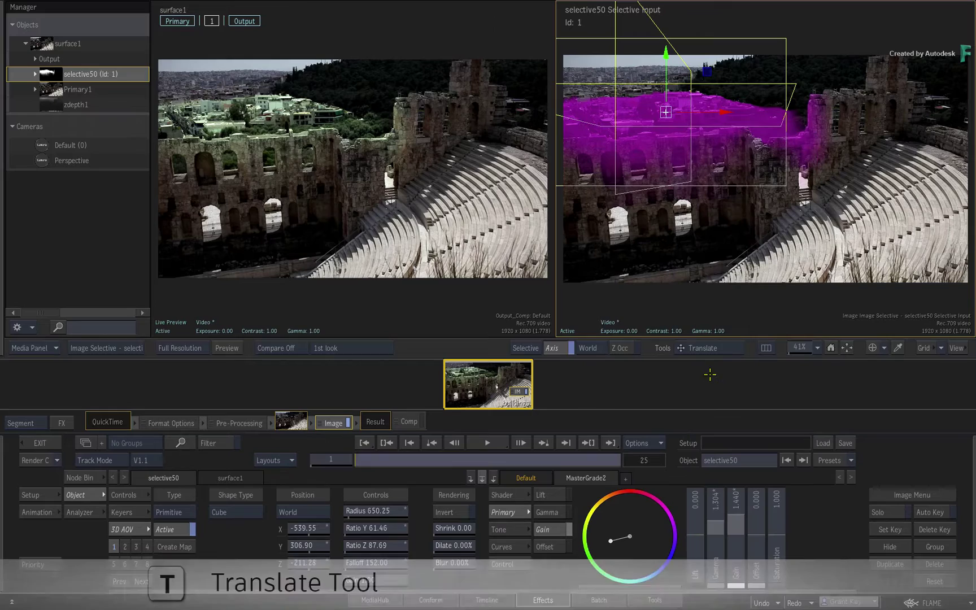
drag(675, 124, 664, 253)
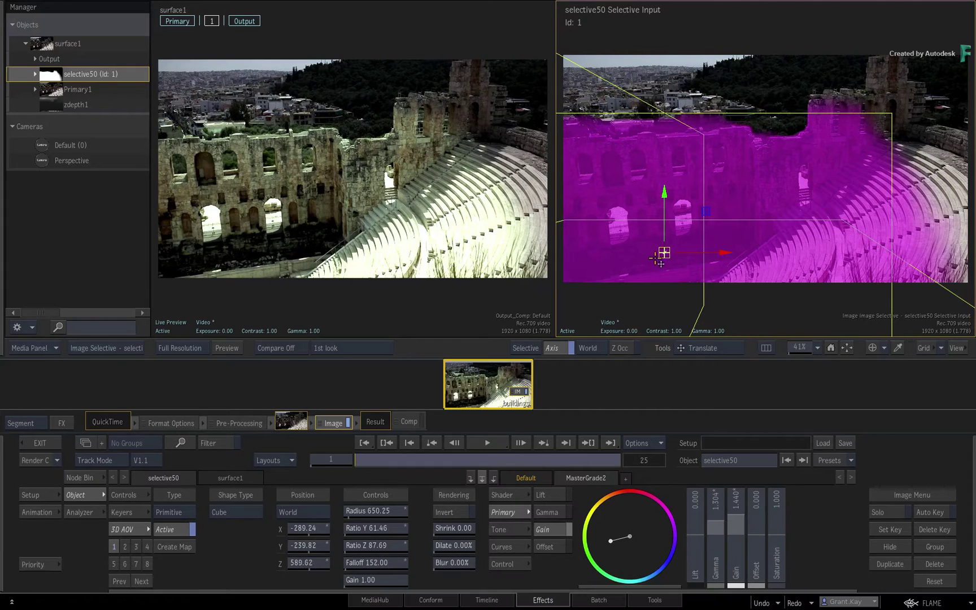
Step: Scale the cube with the Scale tool to about radius 365, Ratio Y 20 and Ratio Z 156
click(711, 348)
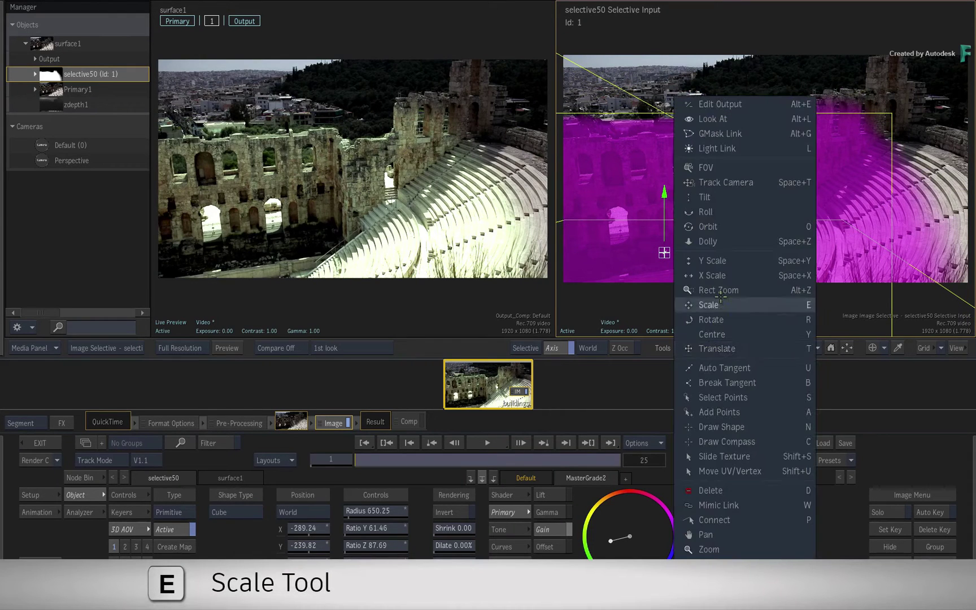
click(719, 304)
drag(665, 198, 664, 238)
drag(719, 253, 694, 255)
Step: Grade the cube selection with Gamma about 1.46 and Gain about 1.25, and push its gain colour further toward green
mouse_move(716, 529)
mouse_down()
mouse_move(715, 515)
mouse_move(744, 507)
mouse_move(716, 517)
mouse_up()
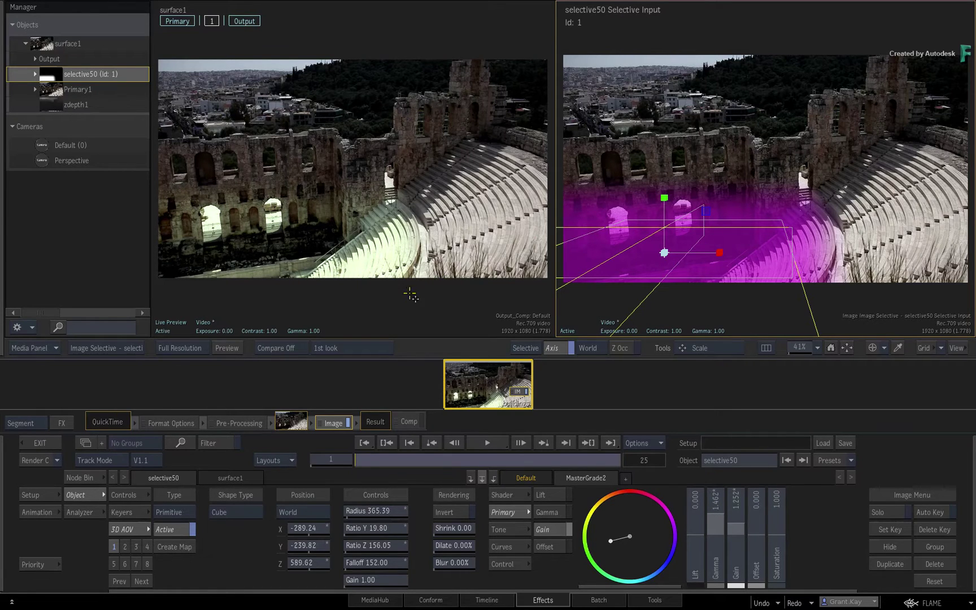
drag(633, 546, 562, 547)
Step: Compare the graded output with the original source image by switching the result view back and forth
click(366, 200)
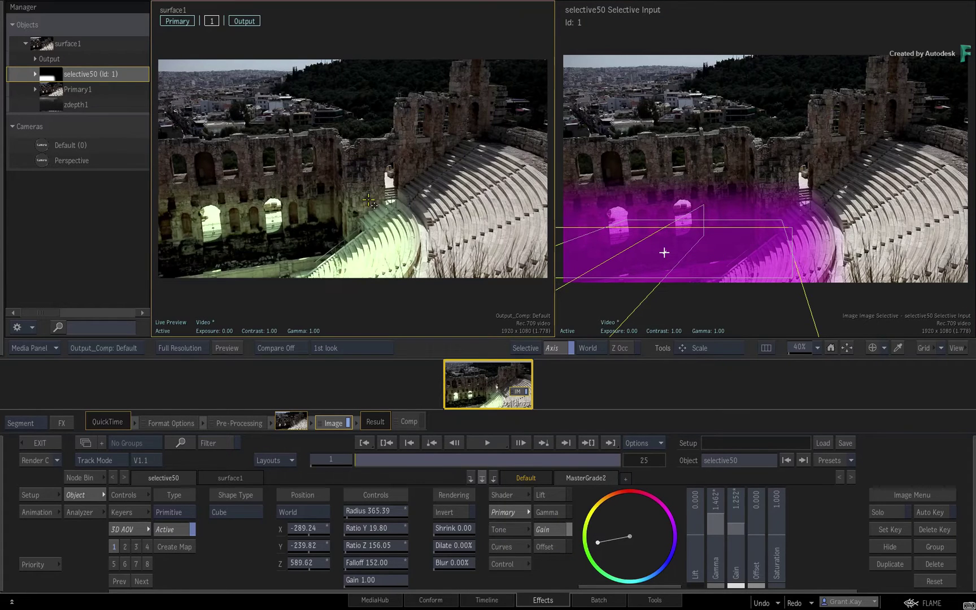
key(F4)
key(F1)
key(F4)
key(F1)
key(F4)
Step: In the Batch environment, examine the rgba, alpha and Z outputs of the Flame_3D_Primitive.0009 clip
click(583, 599)
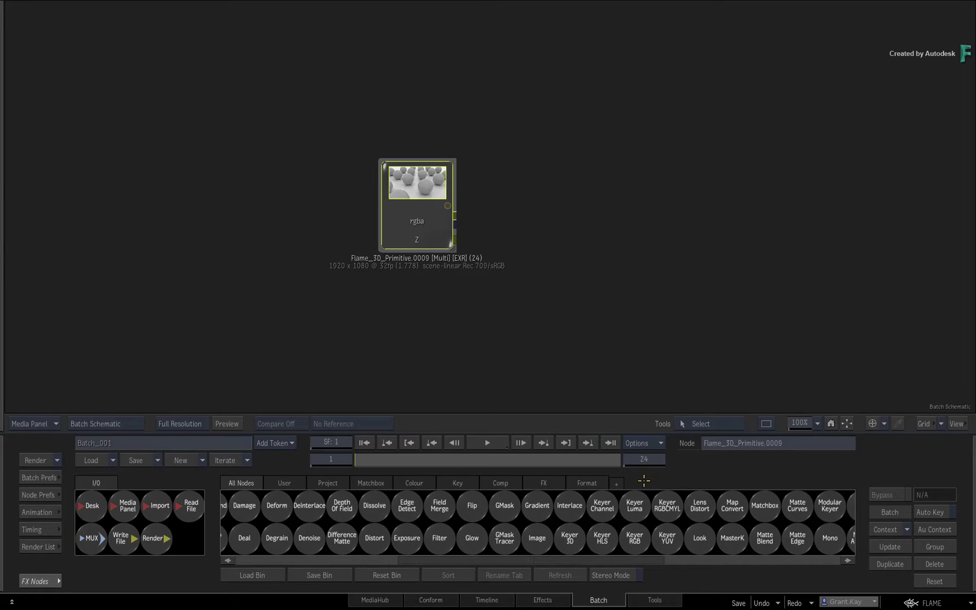
drag(421, 187, 423, 189)
key(F4)
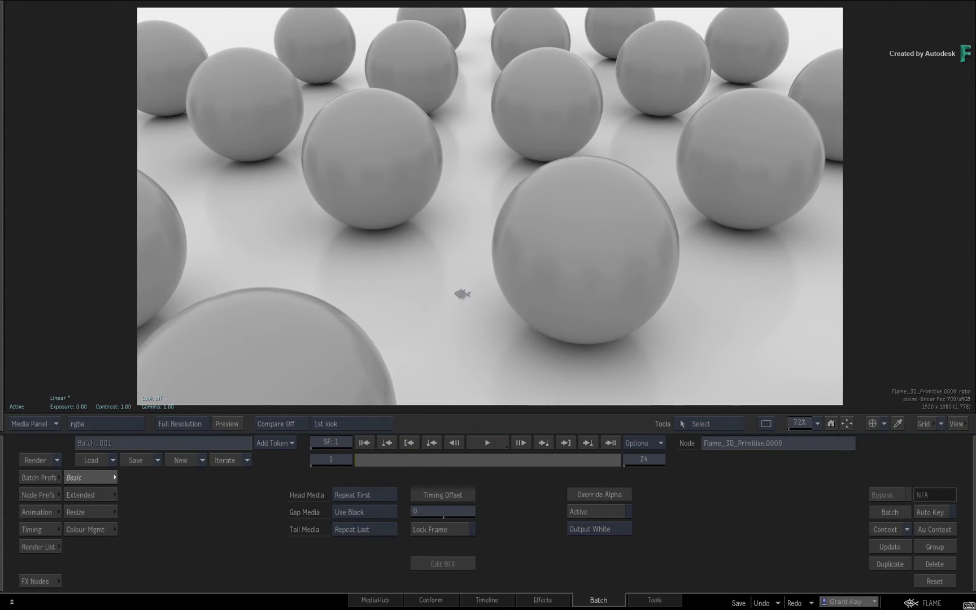
key(F4)
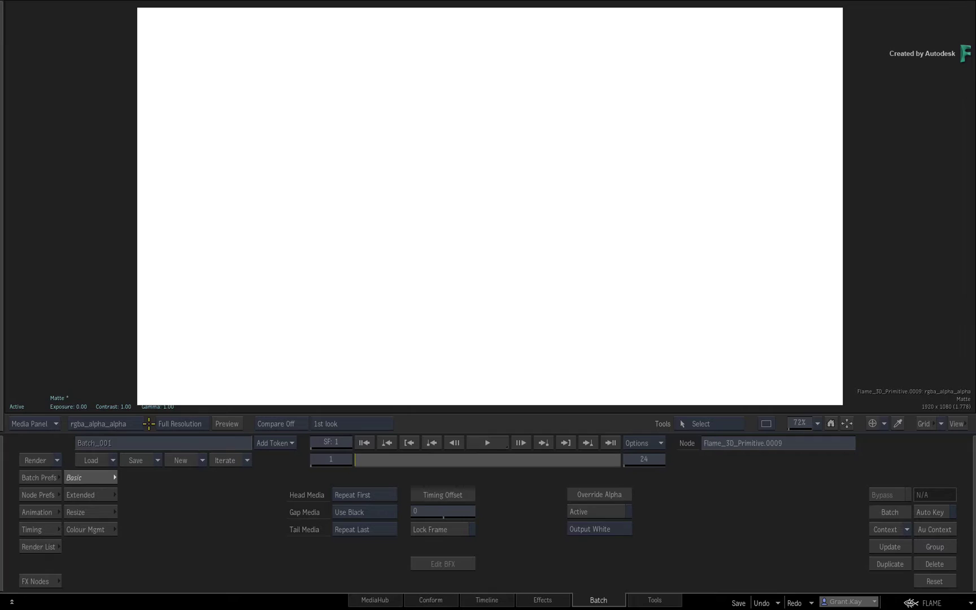
key(F4)
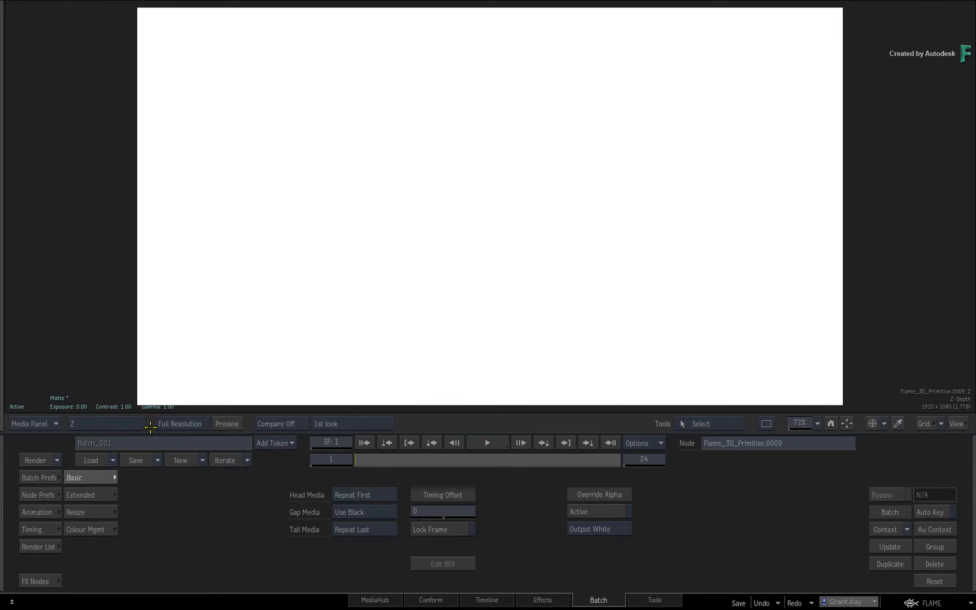
key(shift+z)
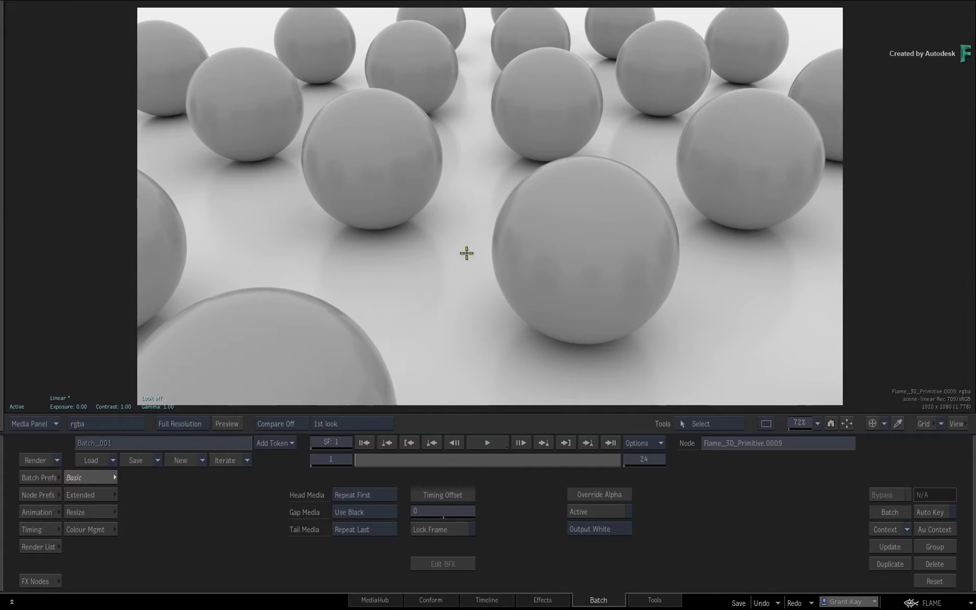
key(F4)
key(F4)
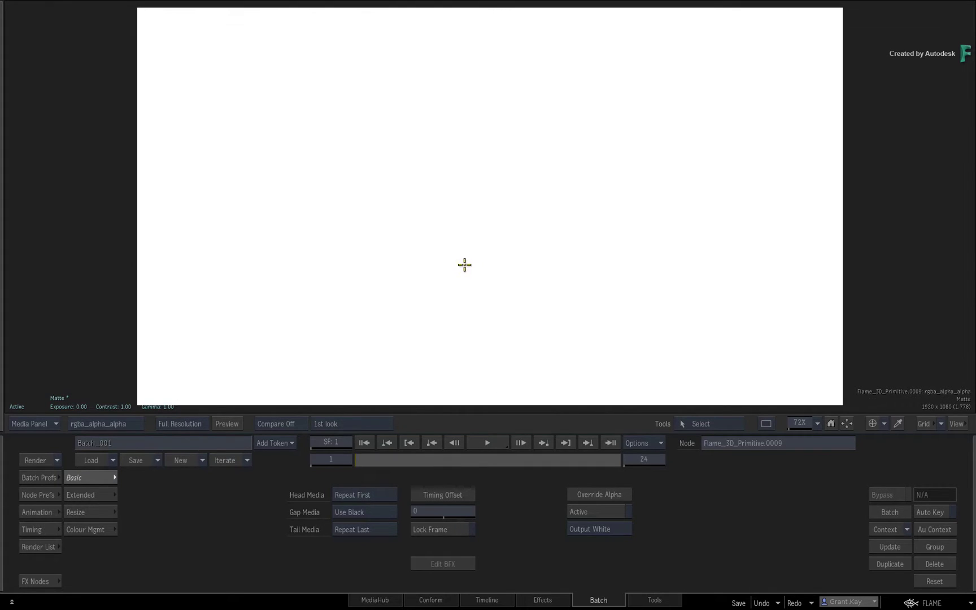
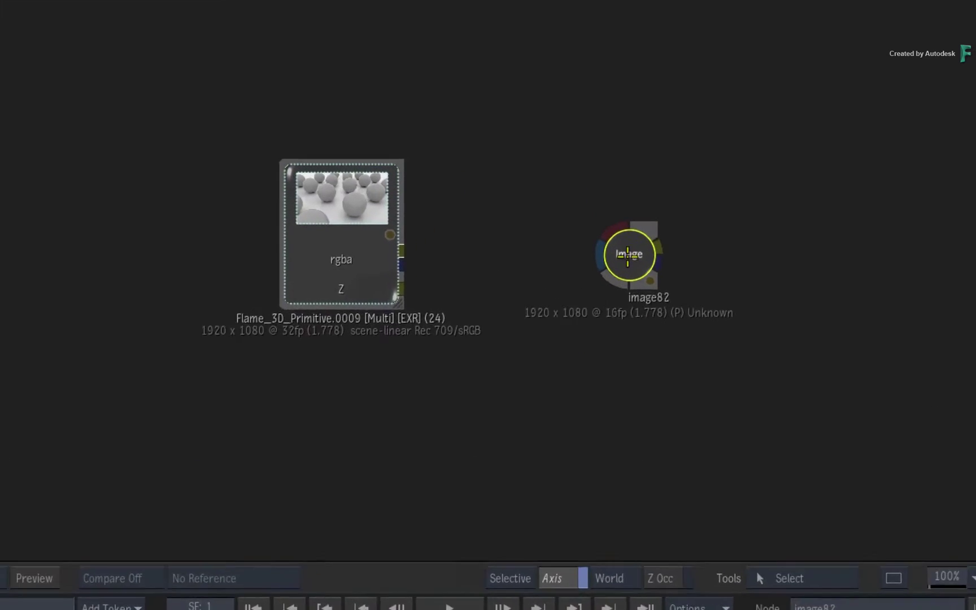
Step: Connect the clip's rgba output to the Image node's front input, and its Z output to a new media input node on the Image node
drag(364, 271, 736, 294)
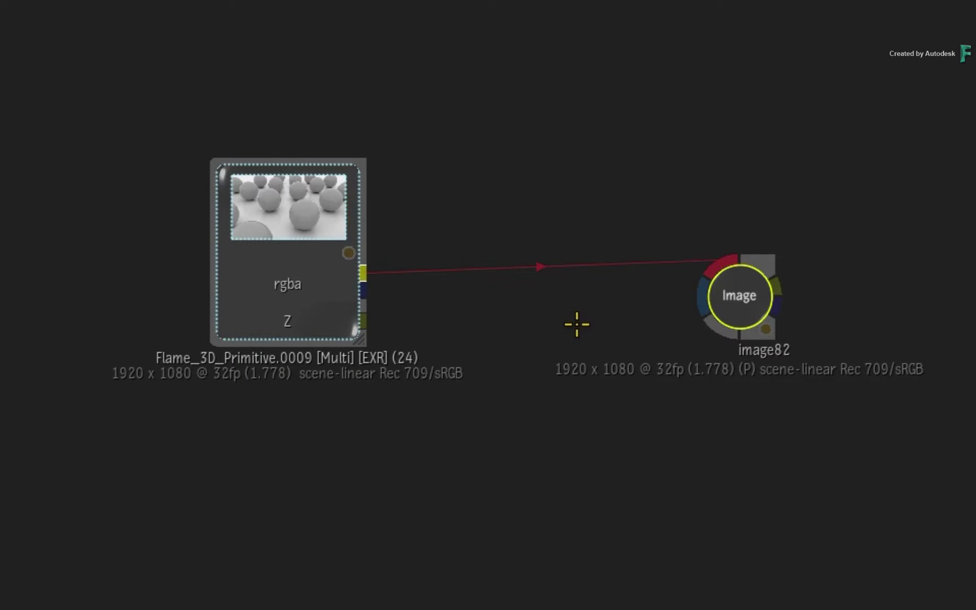
click(734, 296)
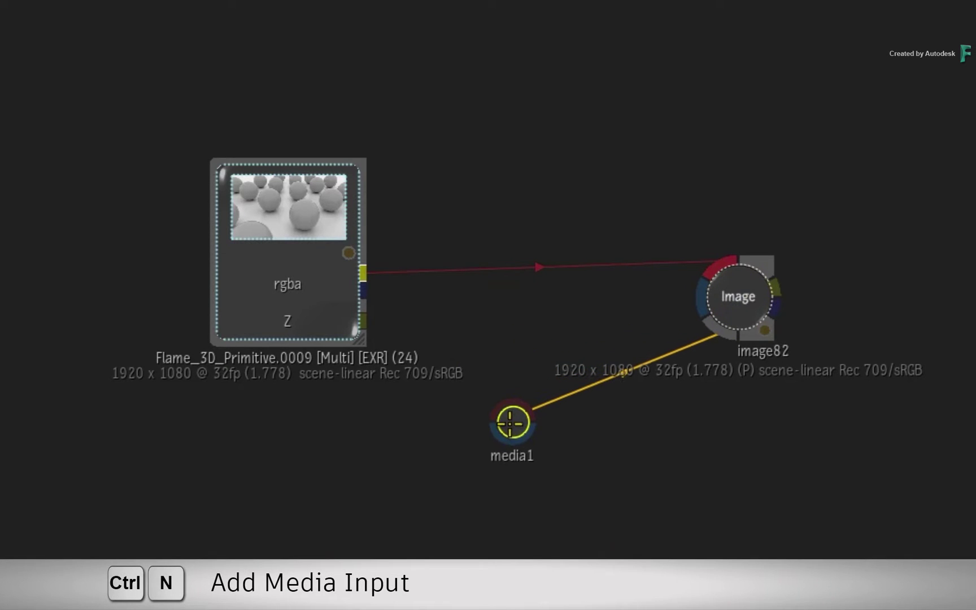
click(513, 421)
drag(363, 321, 534, 424)
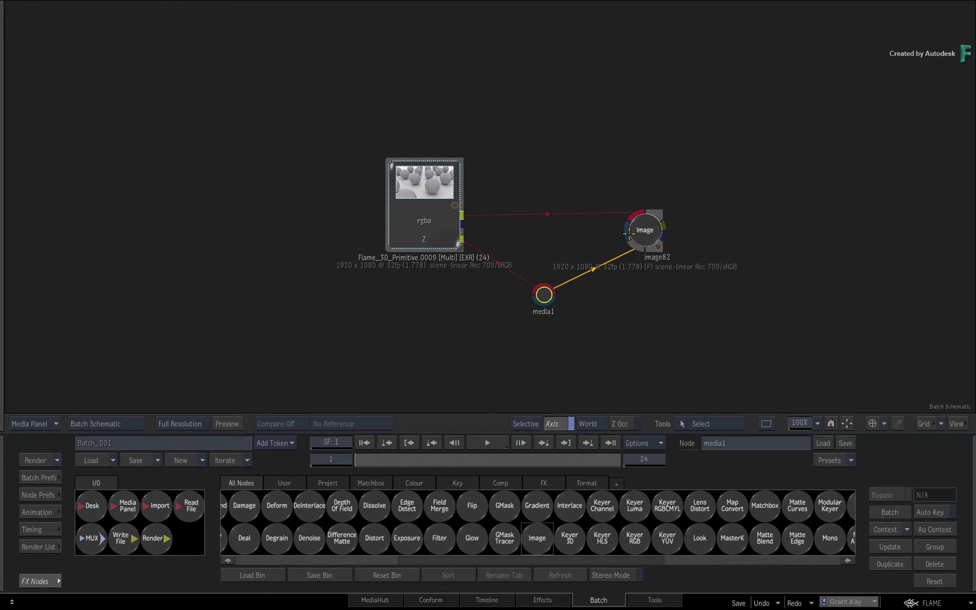
Step: Open the Image node in a 3-up view and display its media list with the node bin
click(631, 231)
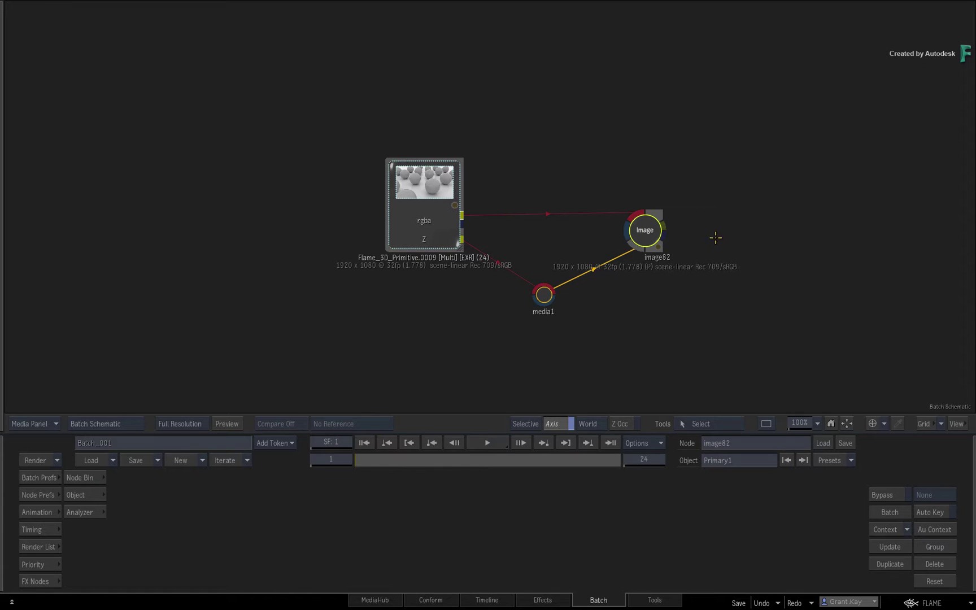
key(alt+3)
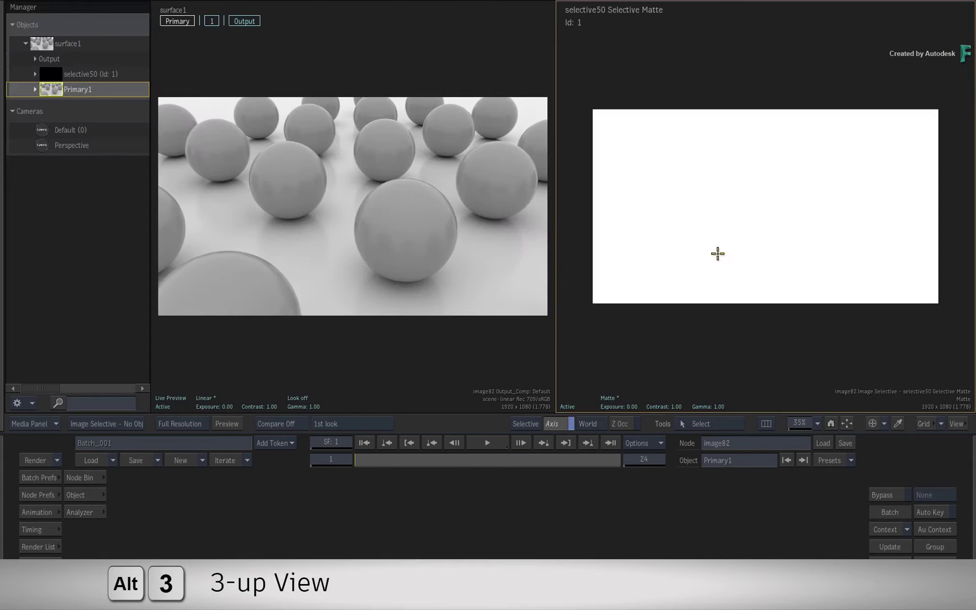
click(88, 476)
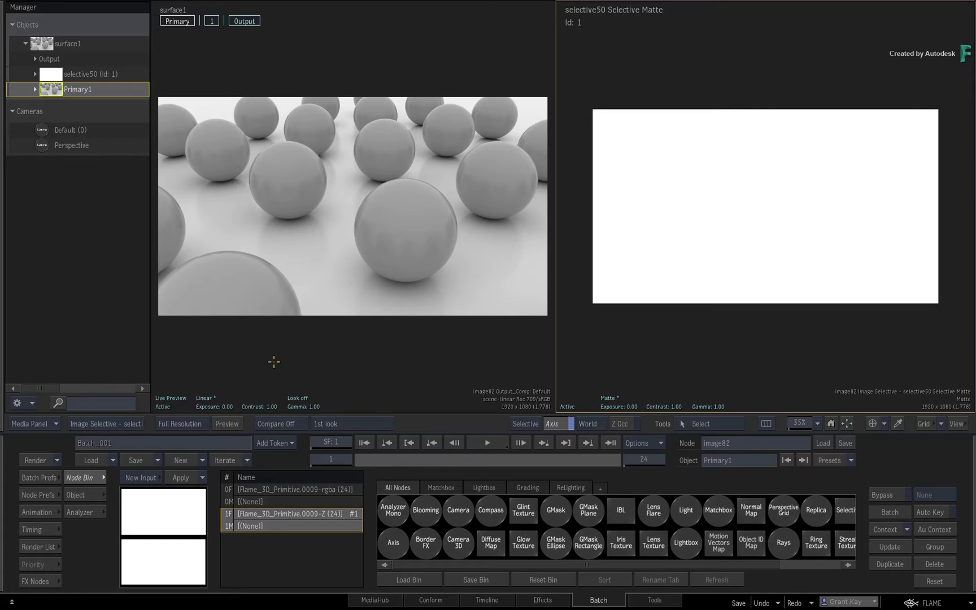
click(363, 443)
Step: Start an FBX import into the Image scene and choose the camera_move file from the AOV_3D_Primitive folder
click(54, 282)
right_click(57, 286)
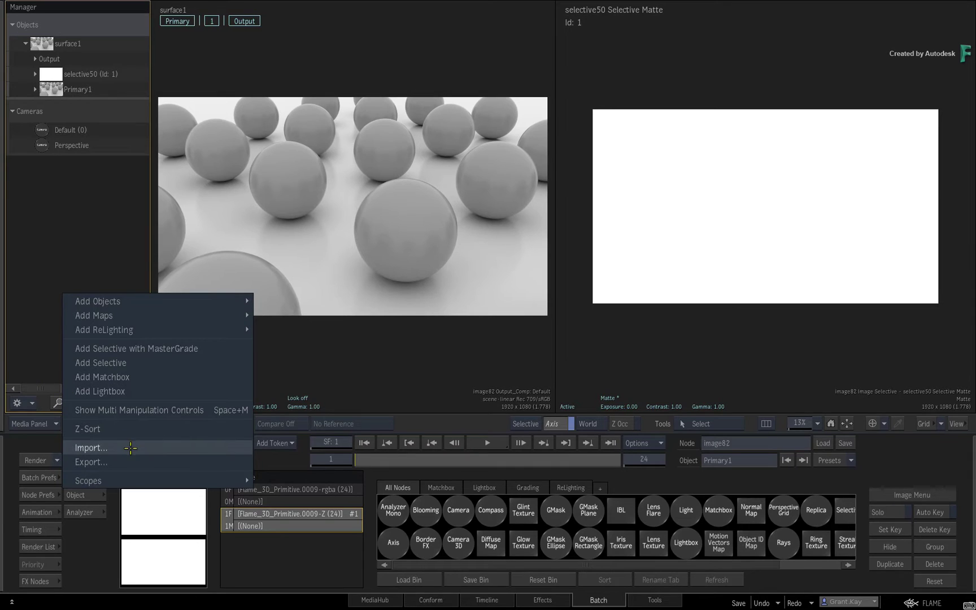
click(131, 447)
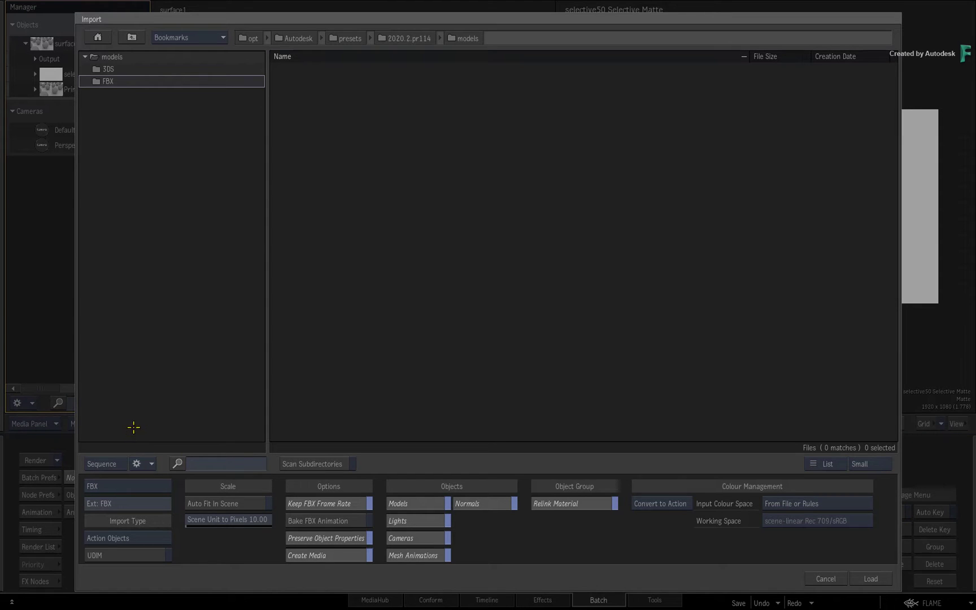
click(214, 39)
mouse_move(229, 84)
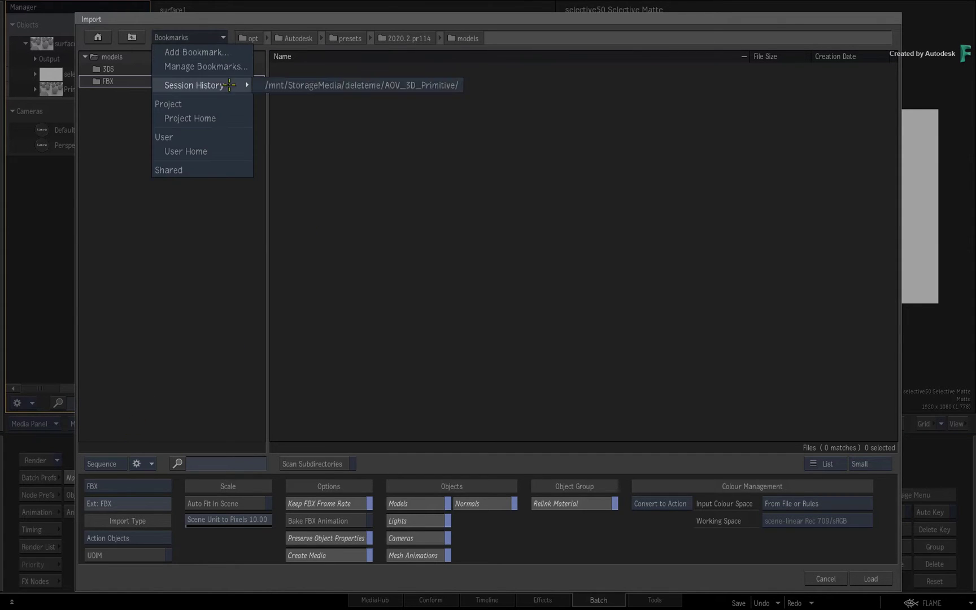
click(280, 86)
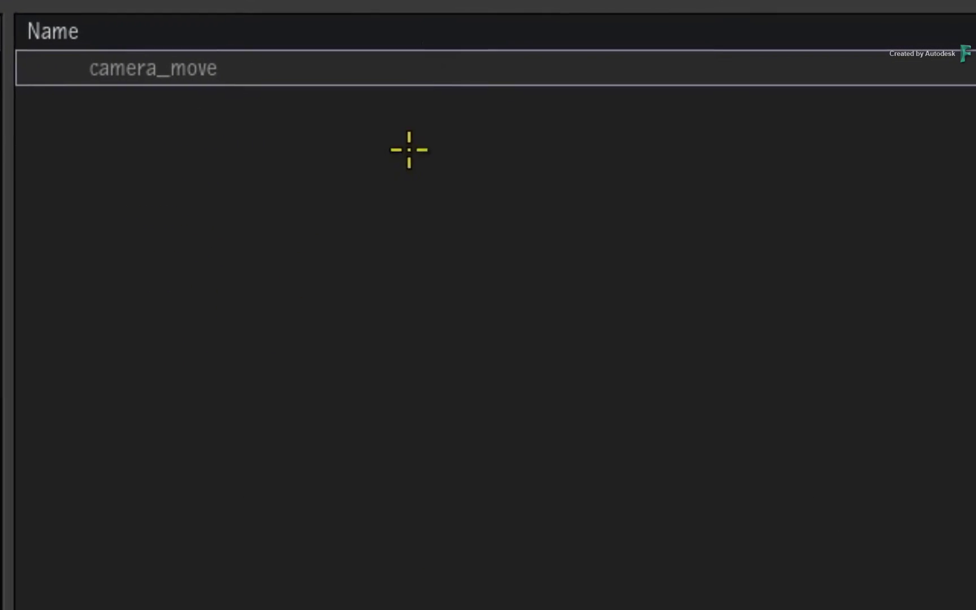
click(430, 57)
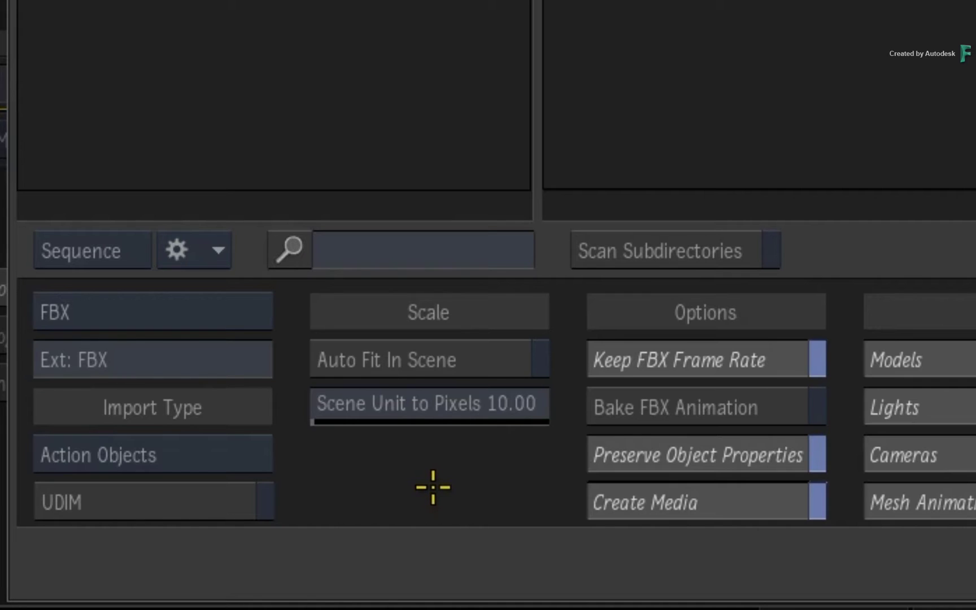
Step: Set Scene Unit to Pixels to 1.00 and load the camera_move file
click(457, 418)
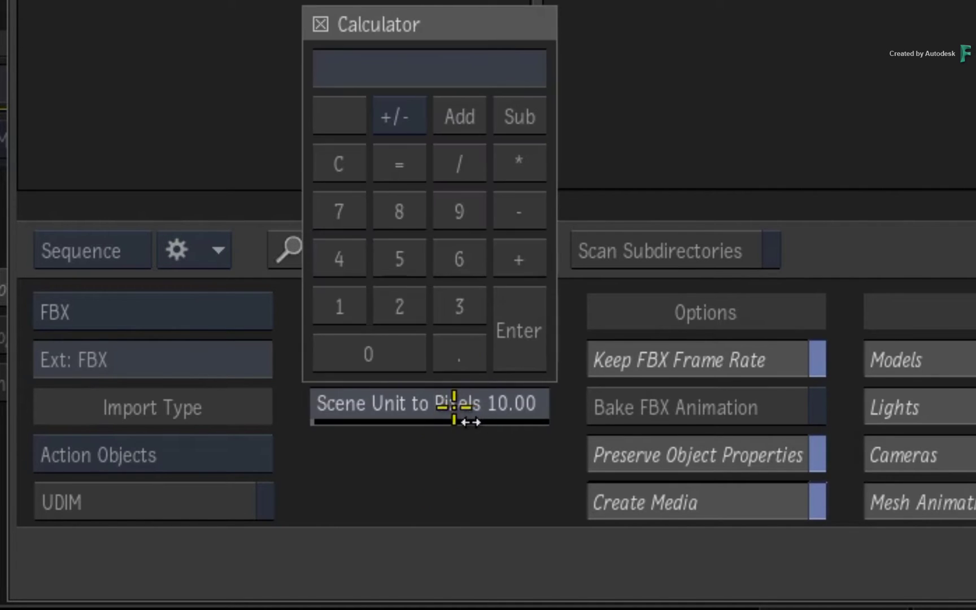
click(355, 308)
click(533, 341)
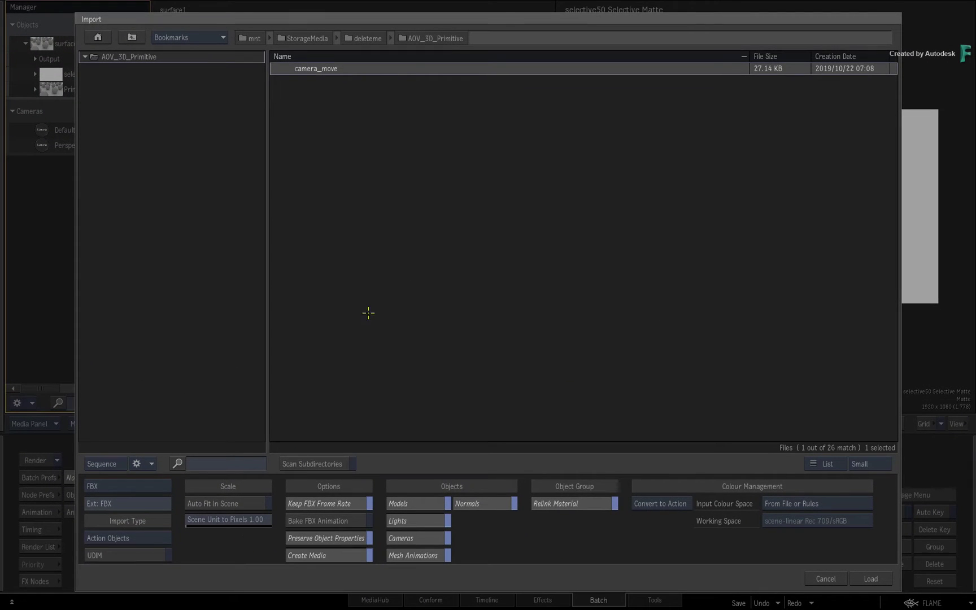
click(869, 577)
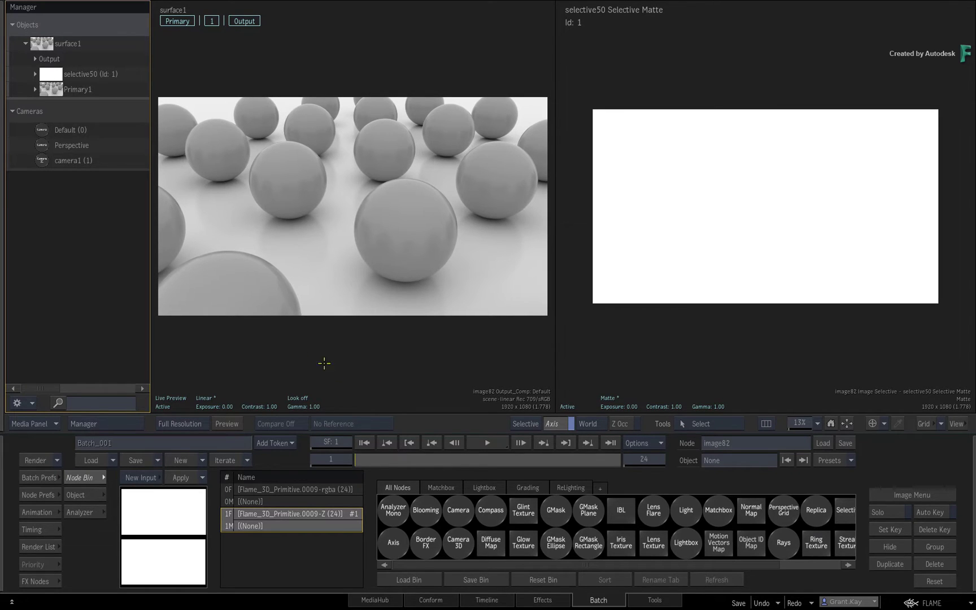
Step: Select the imported camera1 and scrub through the clip to examine its motion
click(104, 160)
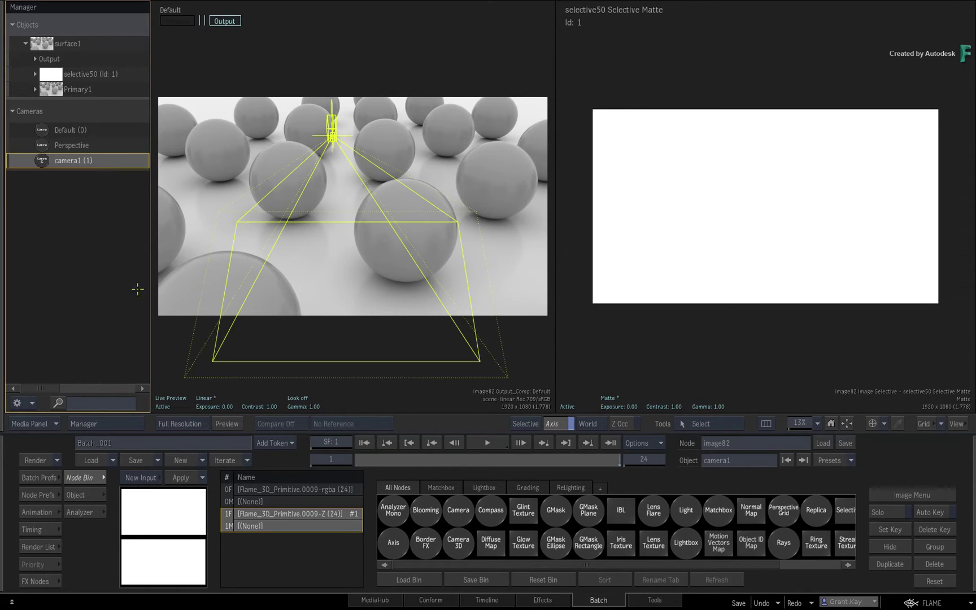
drag(368, 458, 179, 443)
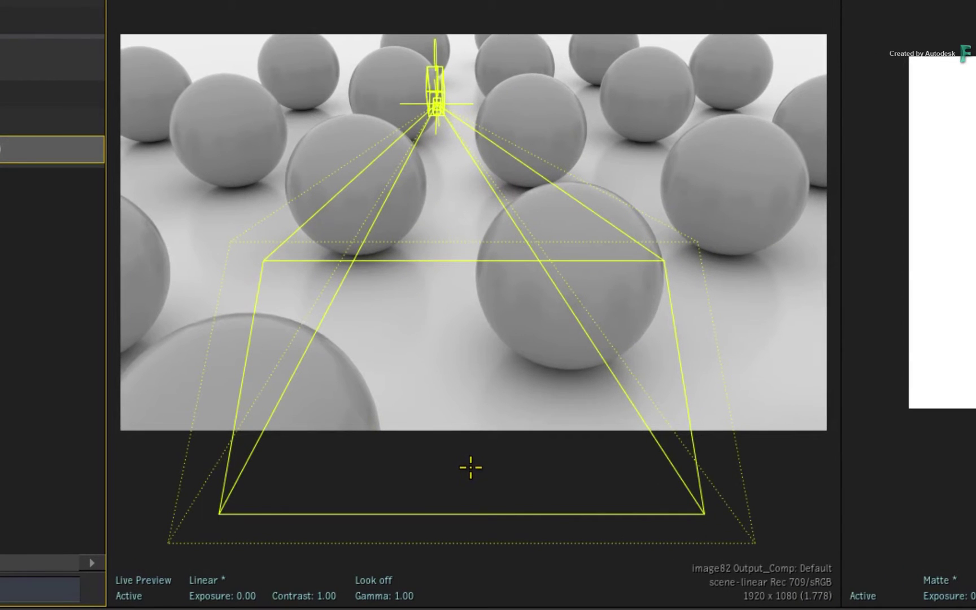
Step: Show the Image schematic and arrange the surface1 and camera1 nodes side by side above the other nodes
key(grave)
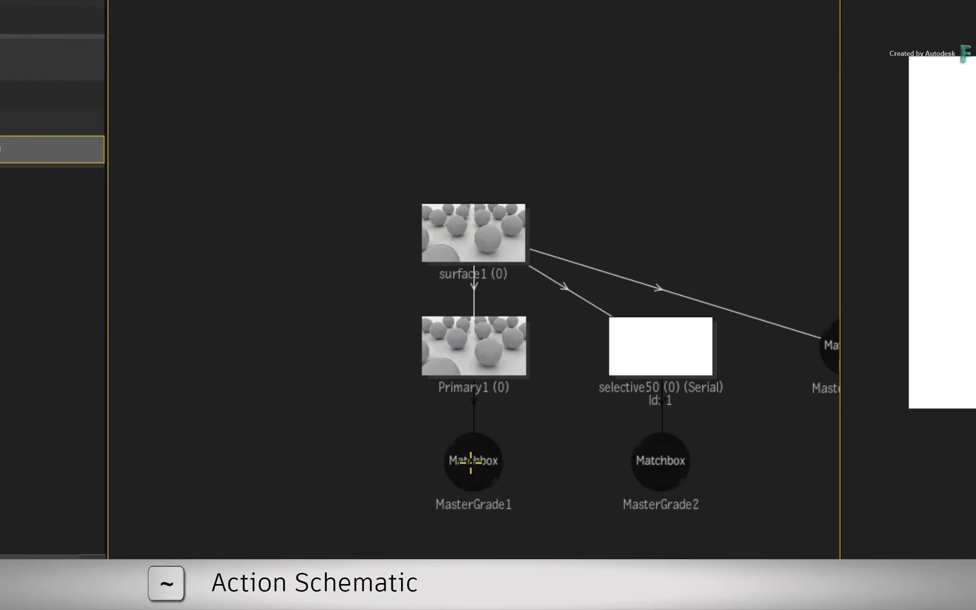
drag(730, 92, 484, 23)
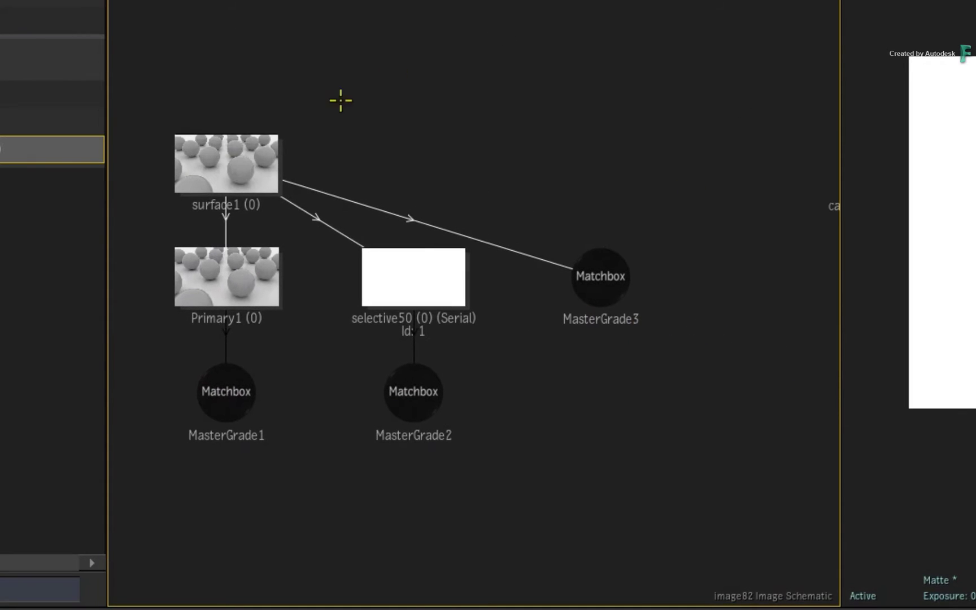
drag(249, 154, 462, 85)
drag(679, 74, 446, 101)
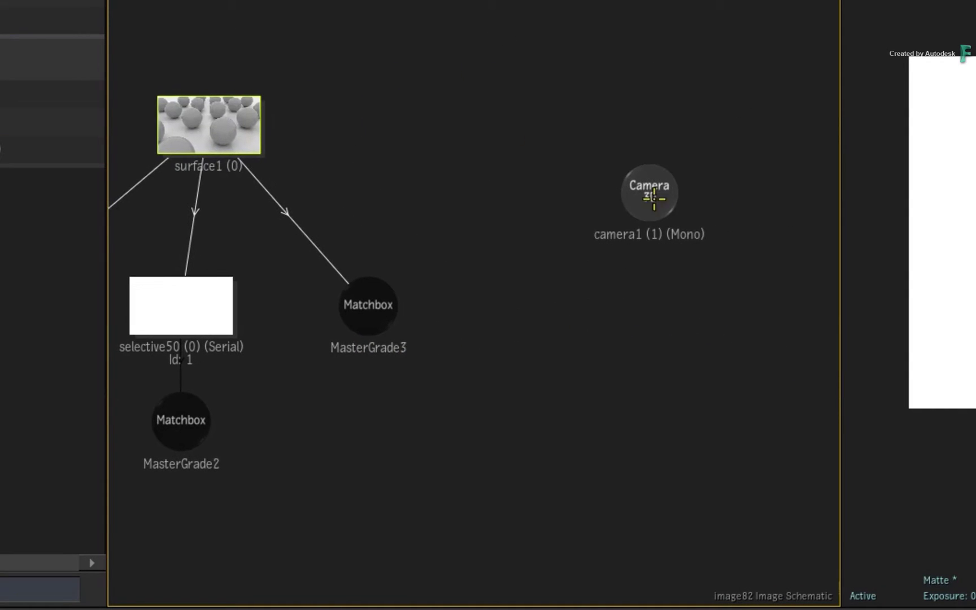
drag(654, 186, 416, 116)
drag(566, 212, 828, 209)
drag(665, 114, 669, 129)
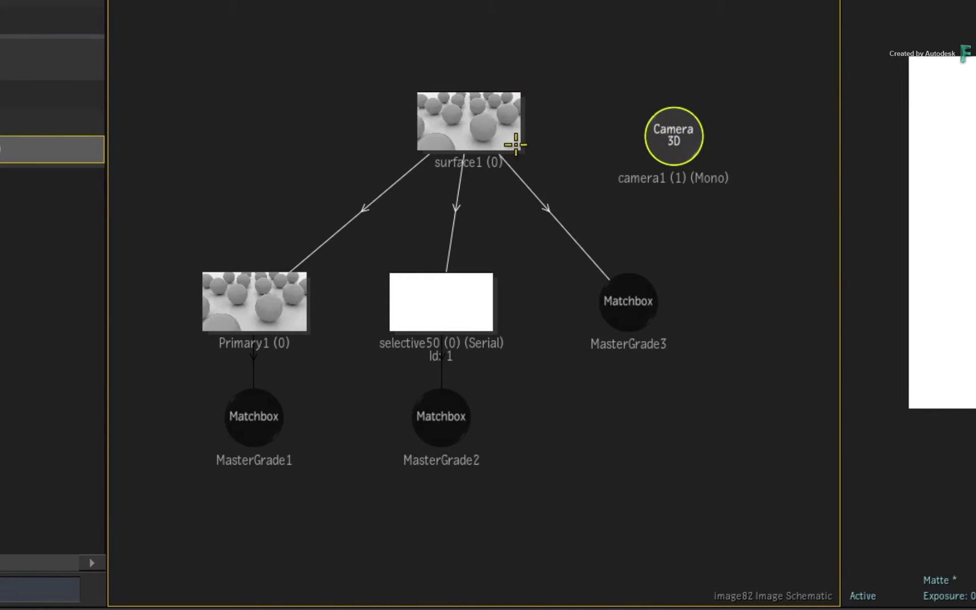
Step: Connect surface1 to camera1, tidy the two linked nodes into a row, and return to the result view
drag(515, 146, 682, 117)
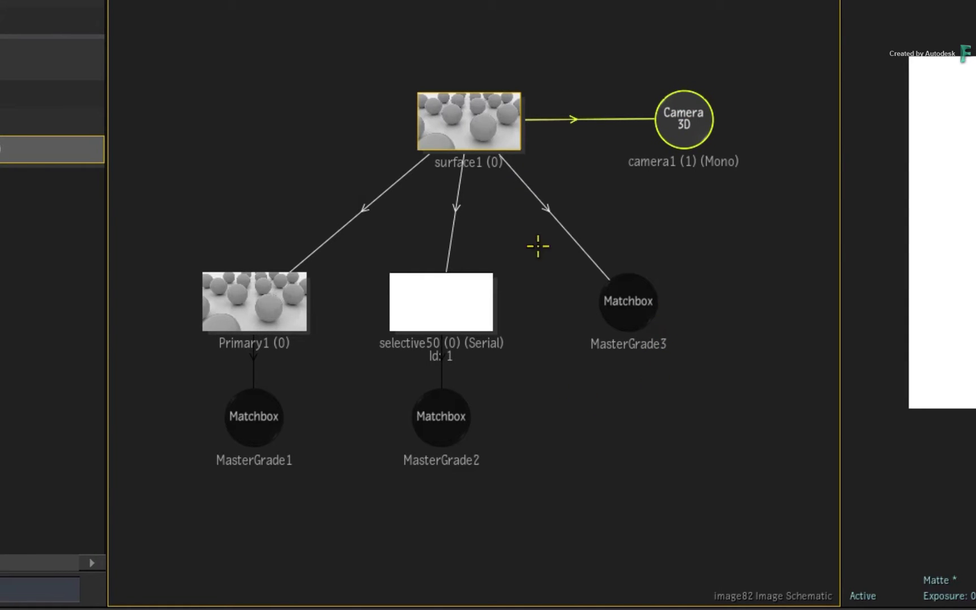
click(480, 116)
drag(481, 115, 475, 87)
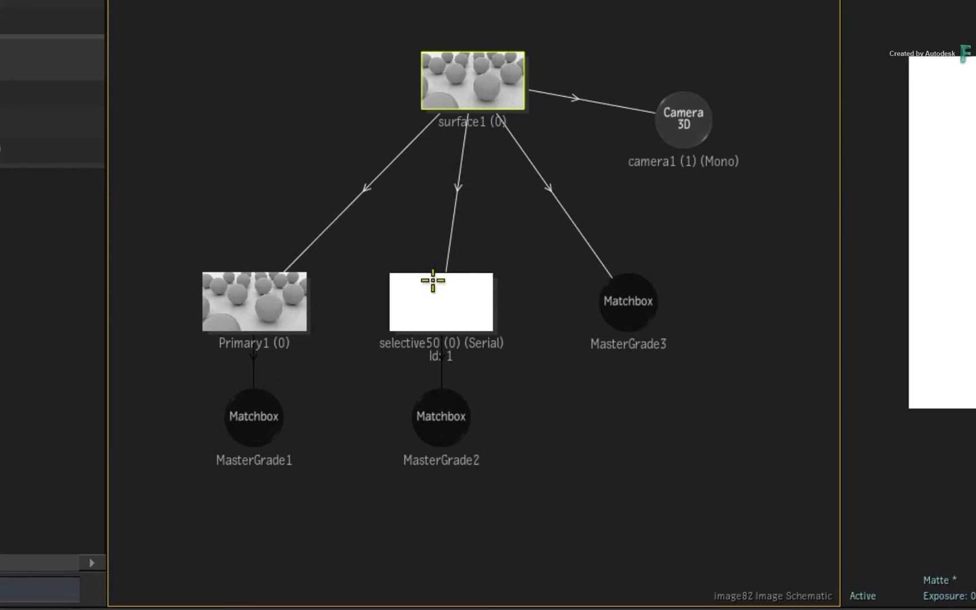
drag(672, 125, 690, 85)
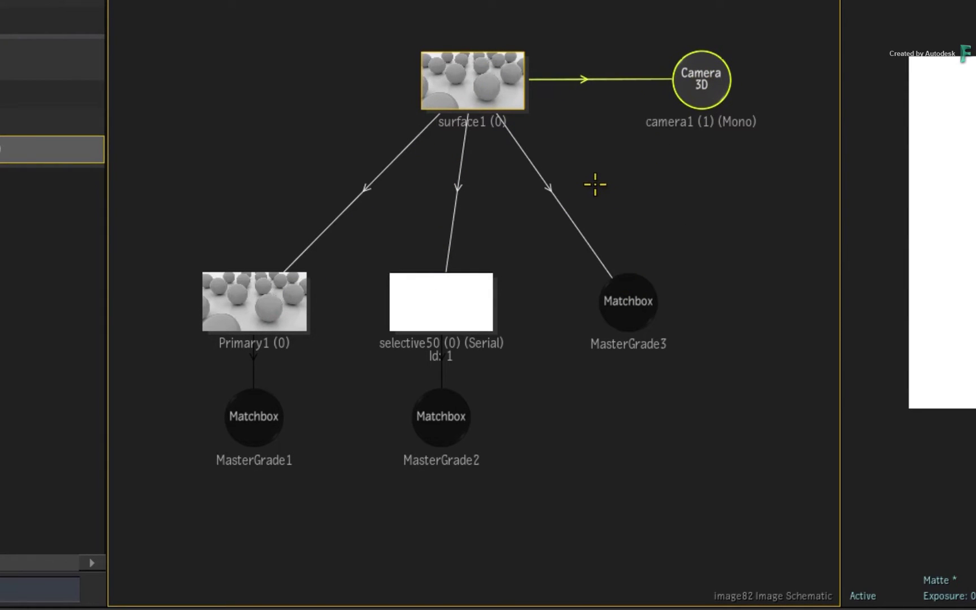
key(F4)
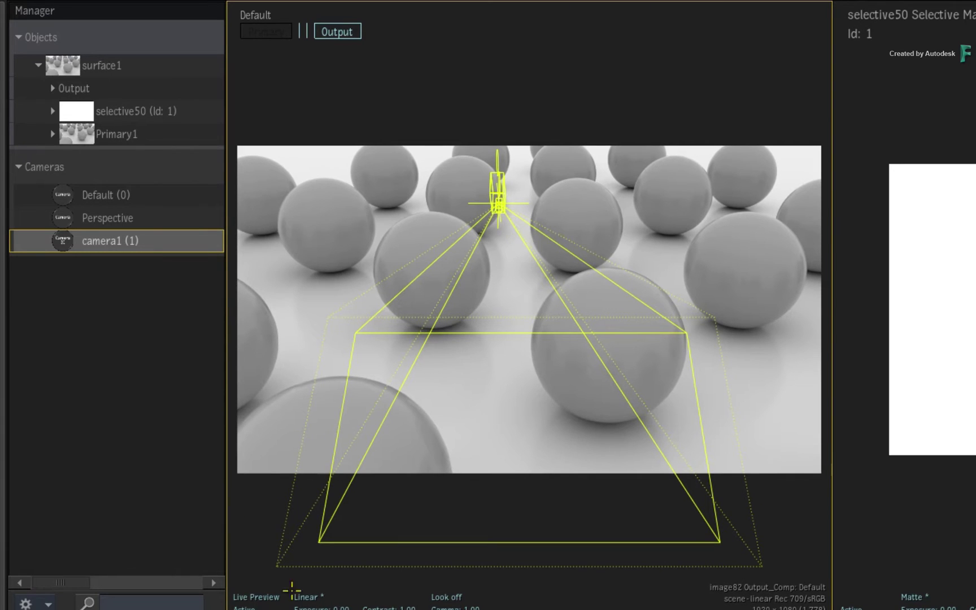
Step: Add a Z-Depth map to surface1 and open the new map's settings
click(64, 64)
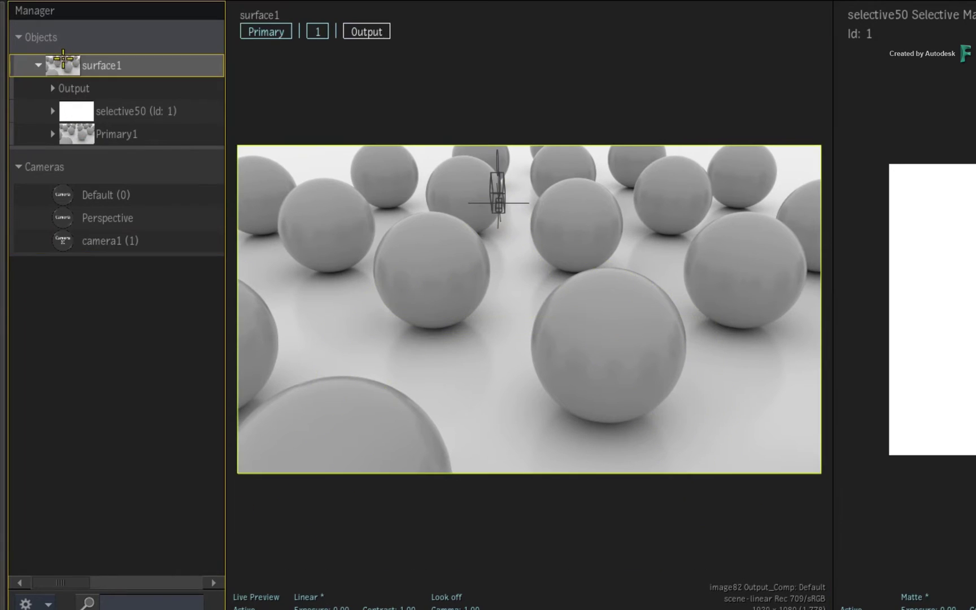
right_click(66, 67)
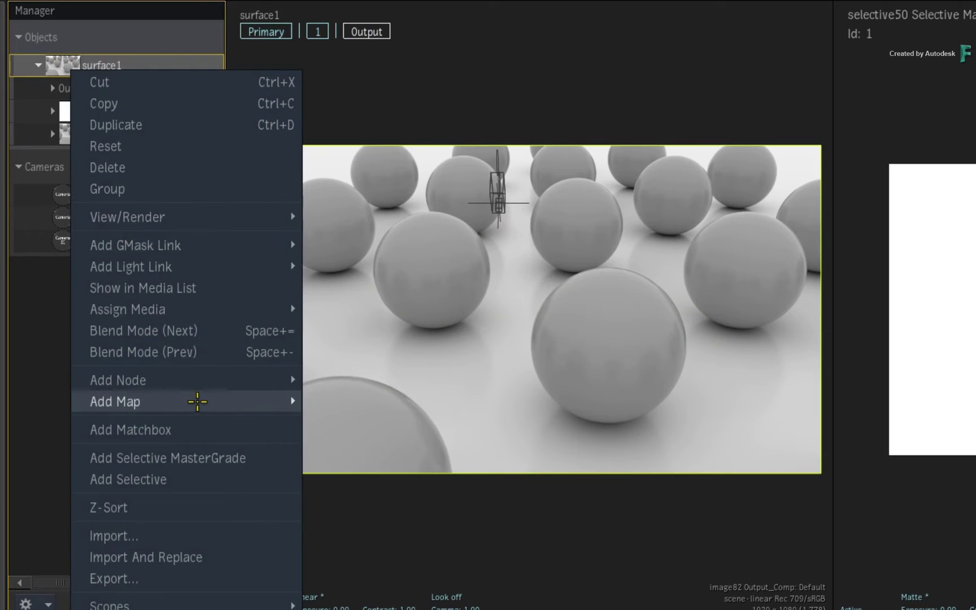
mouse_move(239, 399)
click(364, 527)
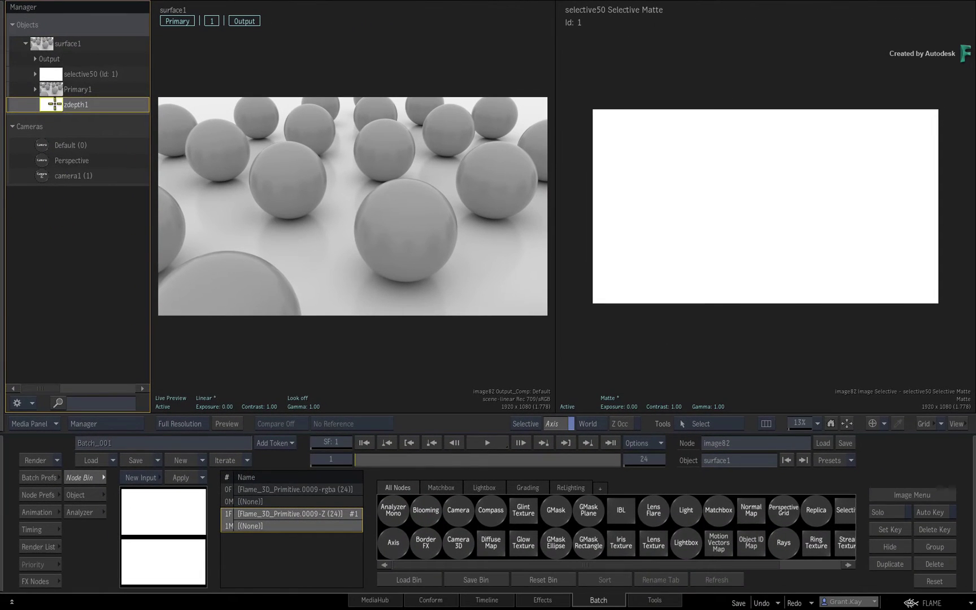
double_click(76, 153)
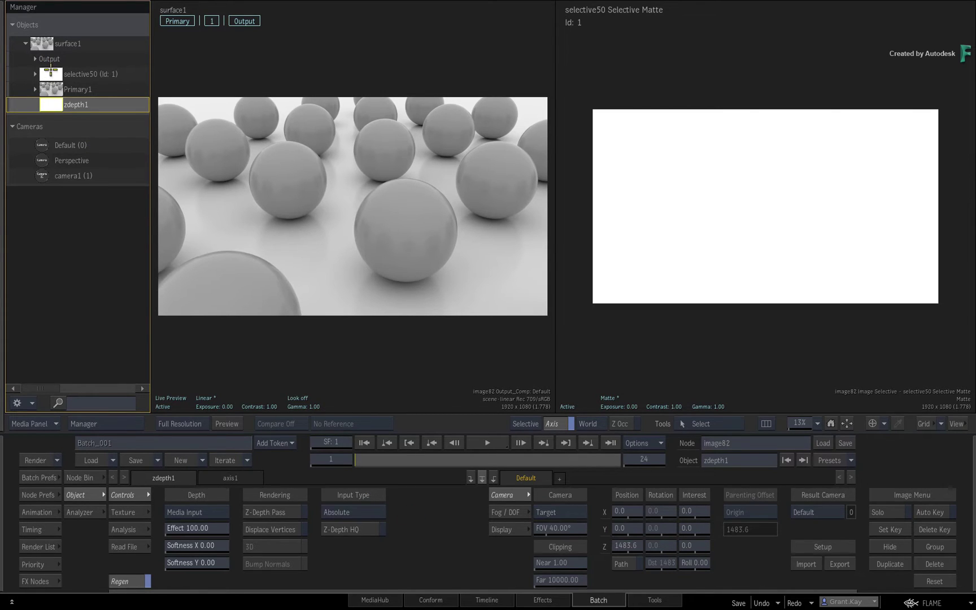
Step: Set selective50's 3D AOV type to Primitive, activate it, and switch to the Selective Input view
click(51, 73)
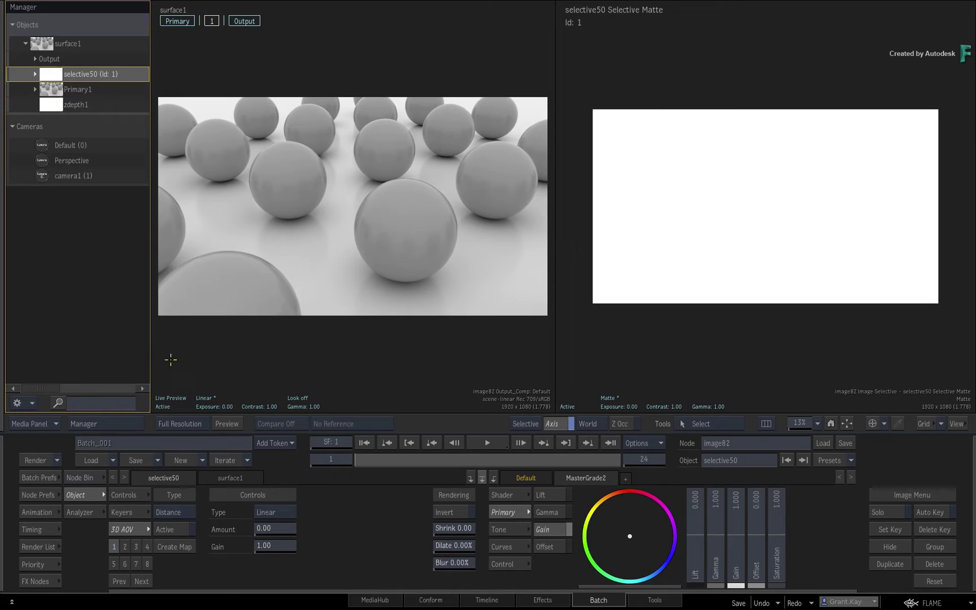
click(146, 527)
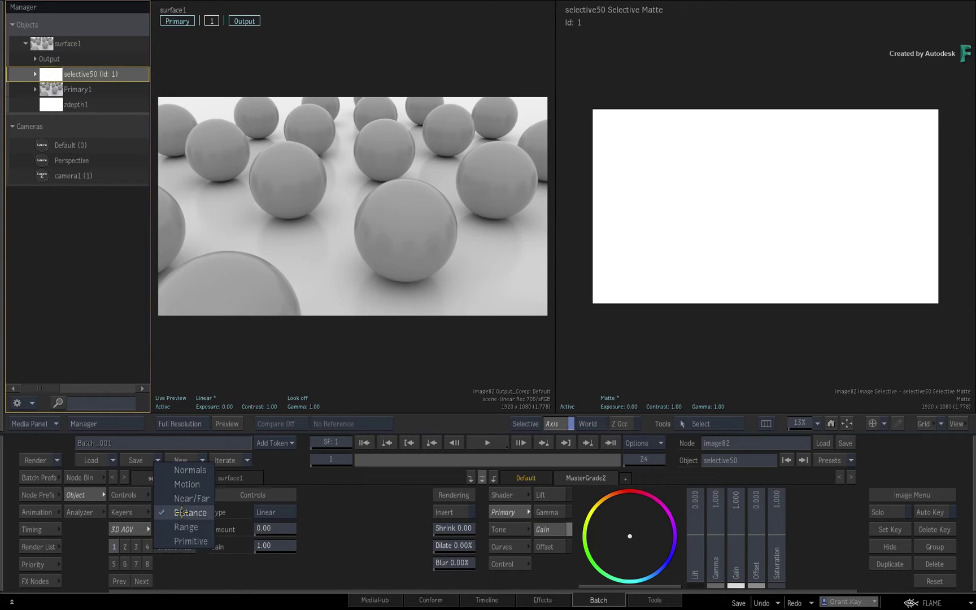
click(185, 542)
click(179, 530)
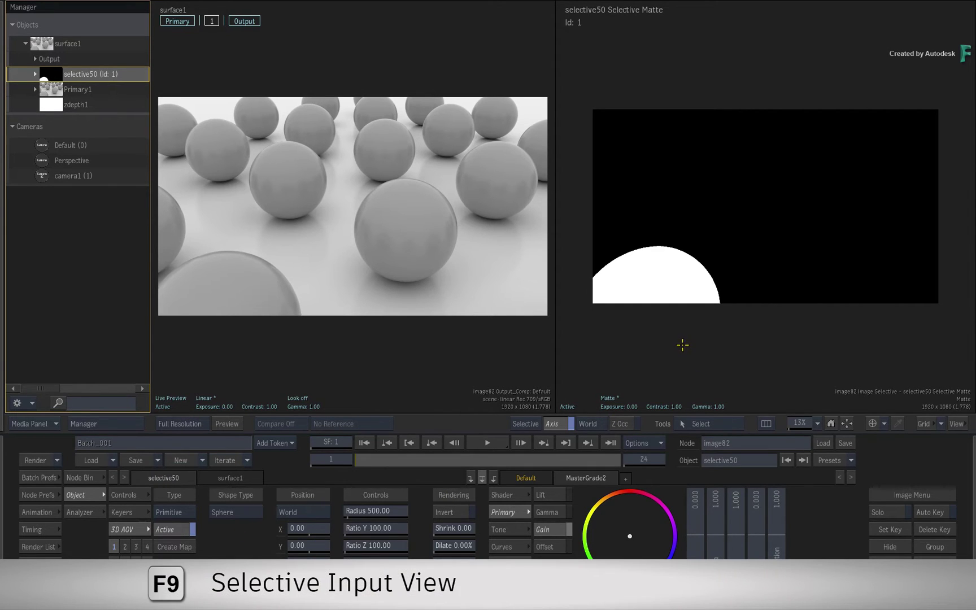
key(F9)
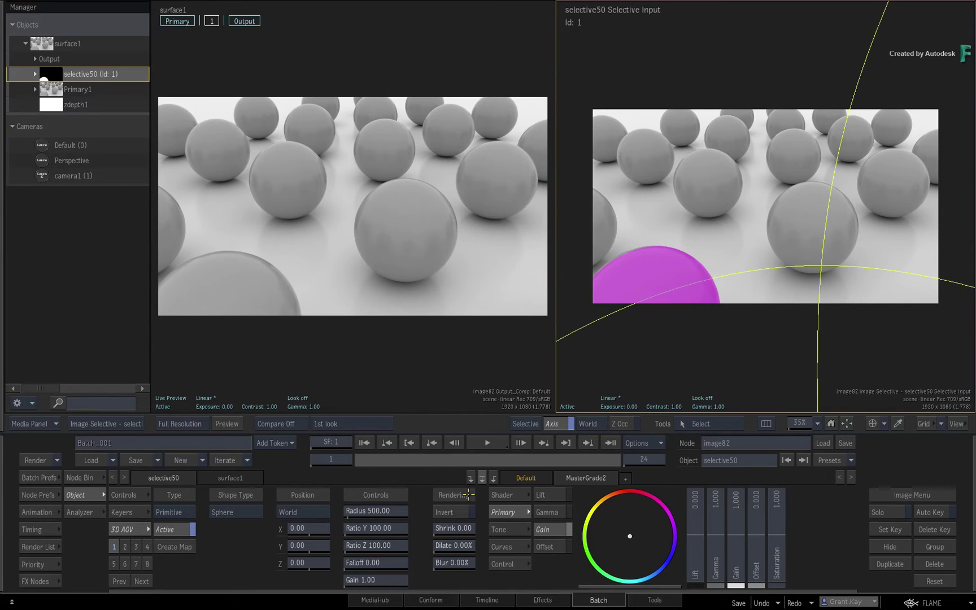
Step: Fit the sphere primitive around the large foreground ball at about X -11.33, Y 65.29, Z -569.52 with a radius of 154
drag(318, 566, 21, 523)
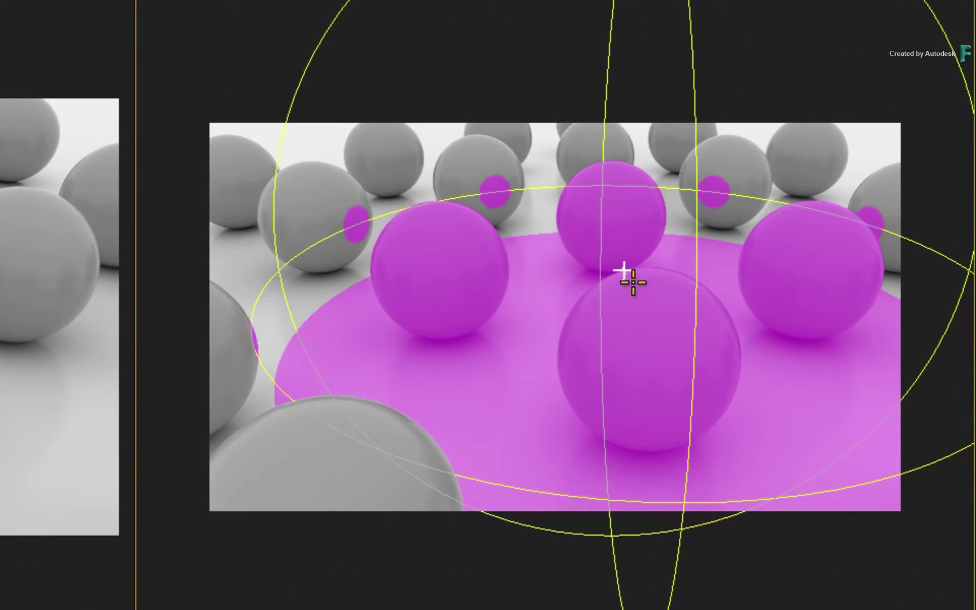
drag(622, 267, 654, 334)
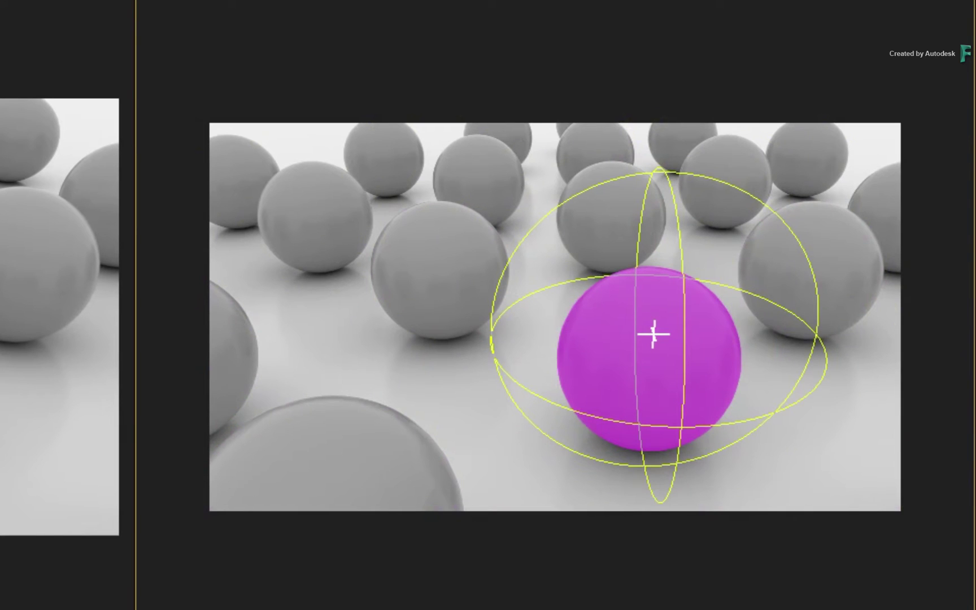
drag(649, 334, 648, 339)
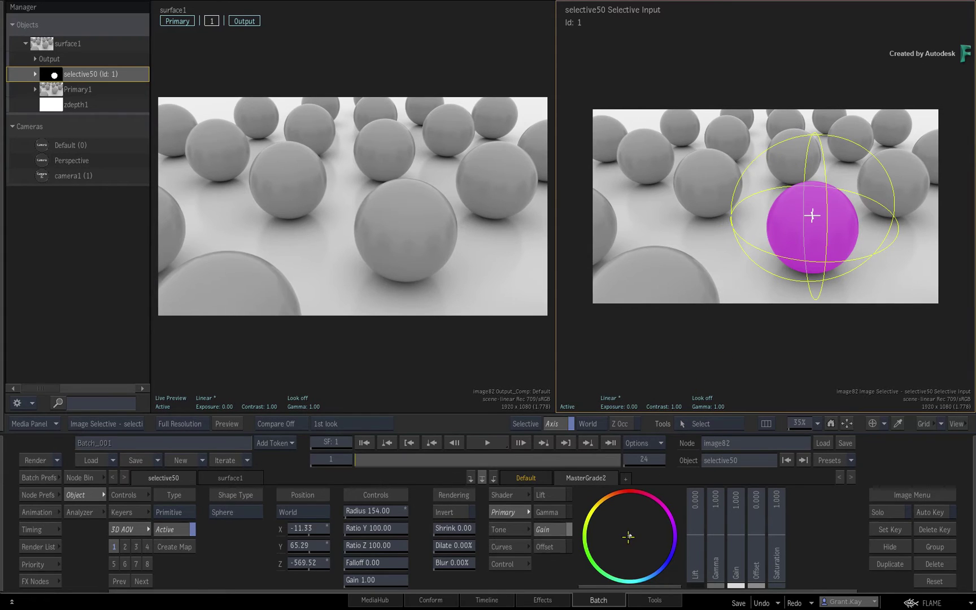
Step: Tint the selected foreground ball green with gain and set its gamma to 1.034, offset to -0.063 and saturation to 1.398
drag(601, 542, 456, 576)
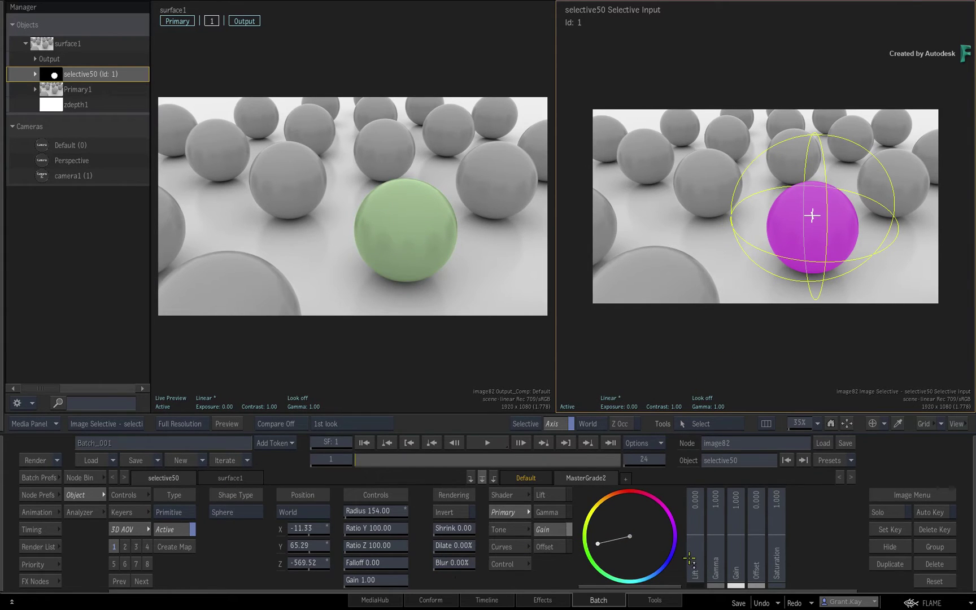
mouse_move(723, 540)
mouse_down()
mouse_move(717, 513)
mouse_move(715, 526)
mouse_up()
drag(776, 540, 732, 543)
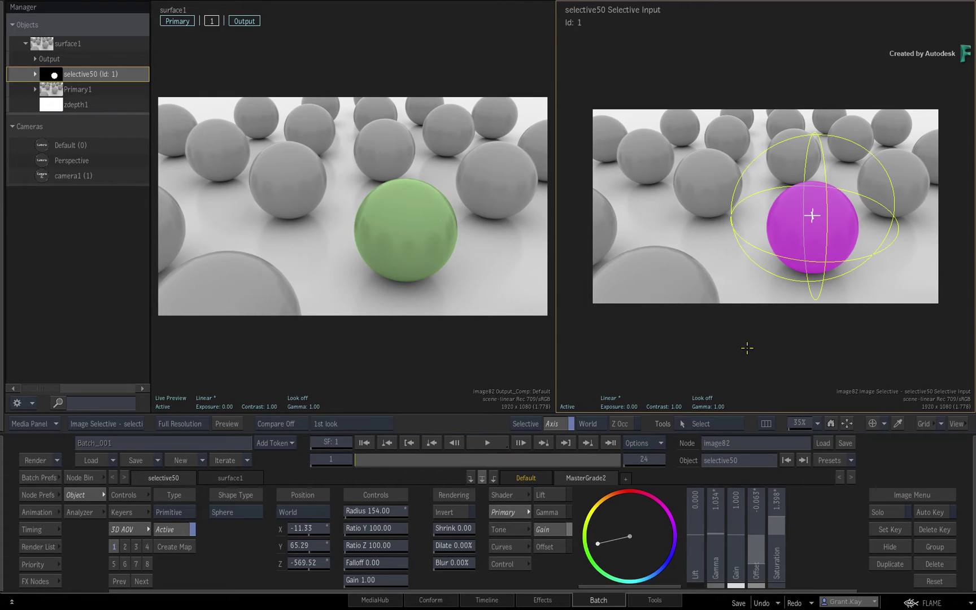
mouse_move(353, 468)
mouse_down()
mouse_move(557, 436)
mouse_move(319, 450)
mouse_move(679, 435)
mouse_move(322, 451)
mouse_up()
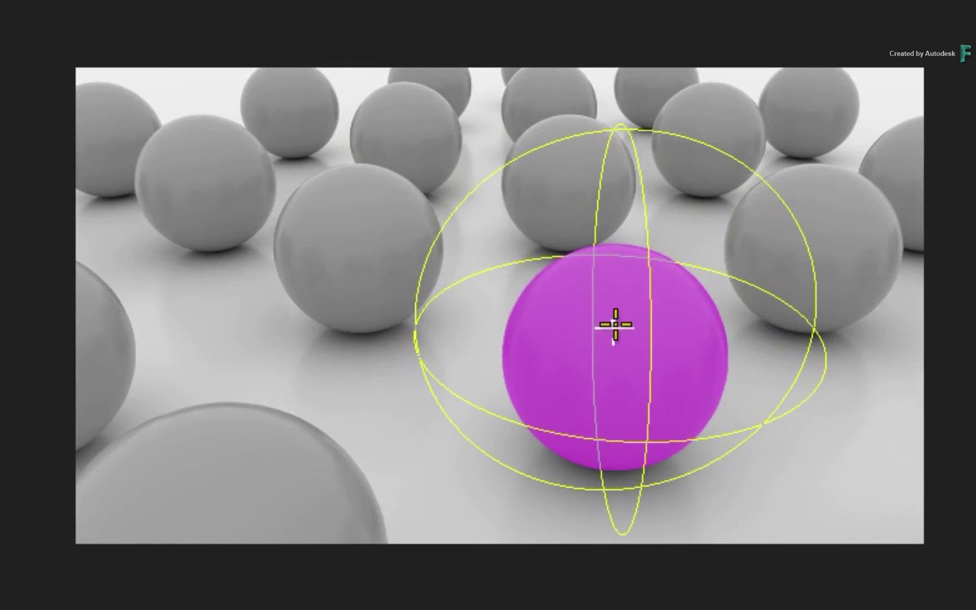
Step: Snap the sphere primitive to the upper-left ball and across to the middle ball at about X -7.22, Y 55.00, Z -1091.66
drag(616, 327, 209, 142)
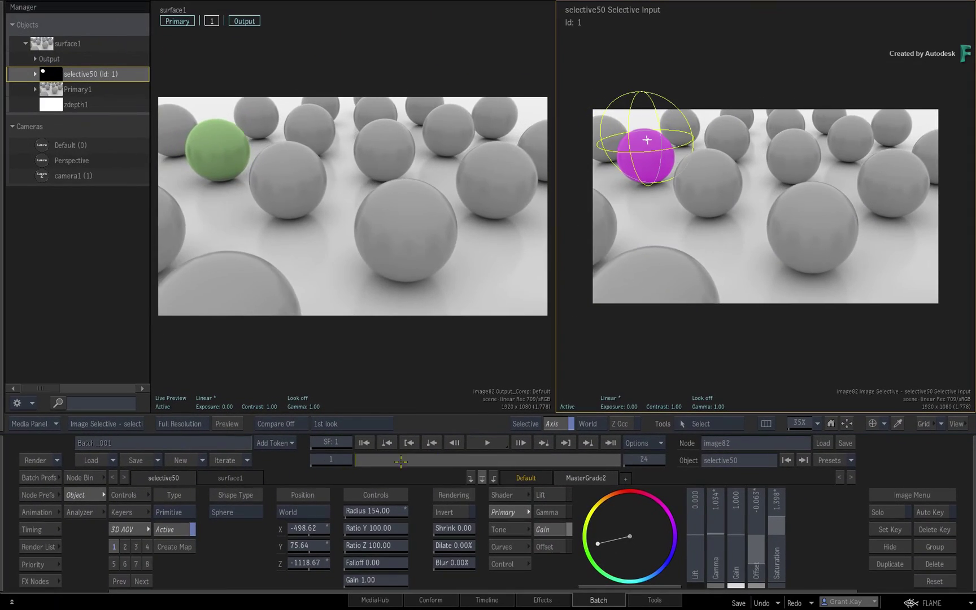
drag(400, 461, 348, 468)
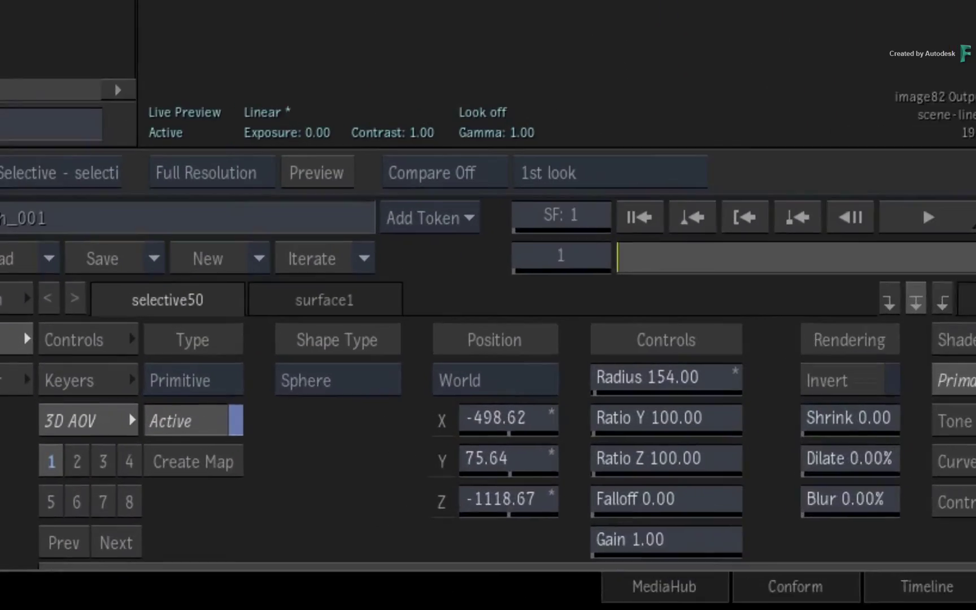
drag(647, 138, 795, 138)
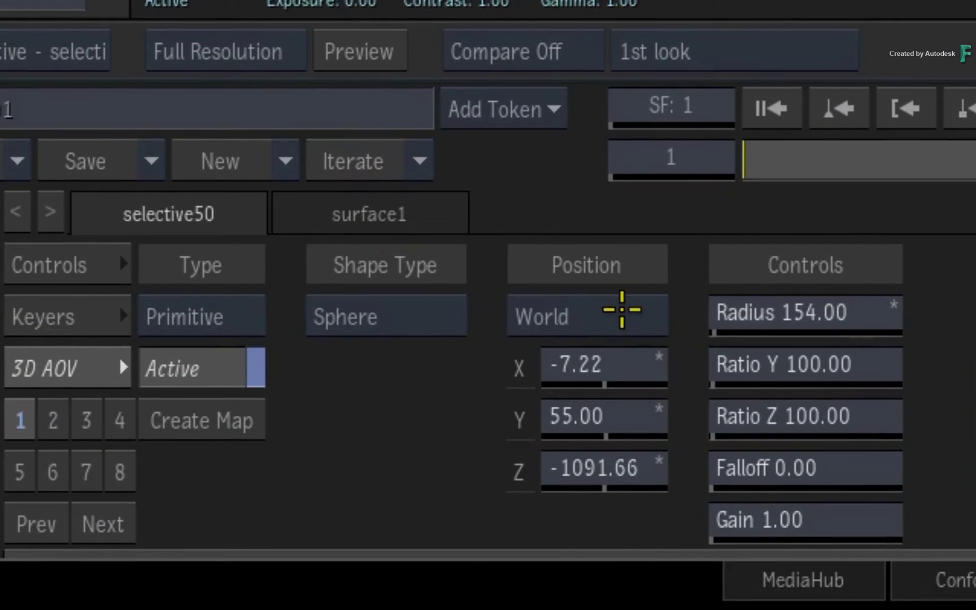
Step: Switch the primitive's positioning to Camera and place it on the large foreground ball at about X 0.634, Y 0.445, depth 0.159
click(627, 308)
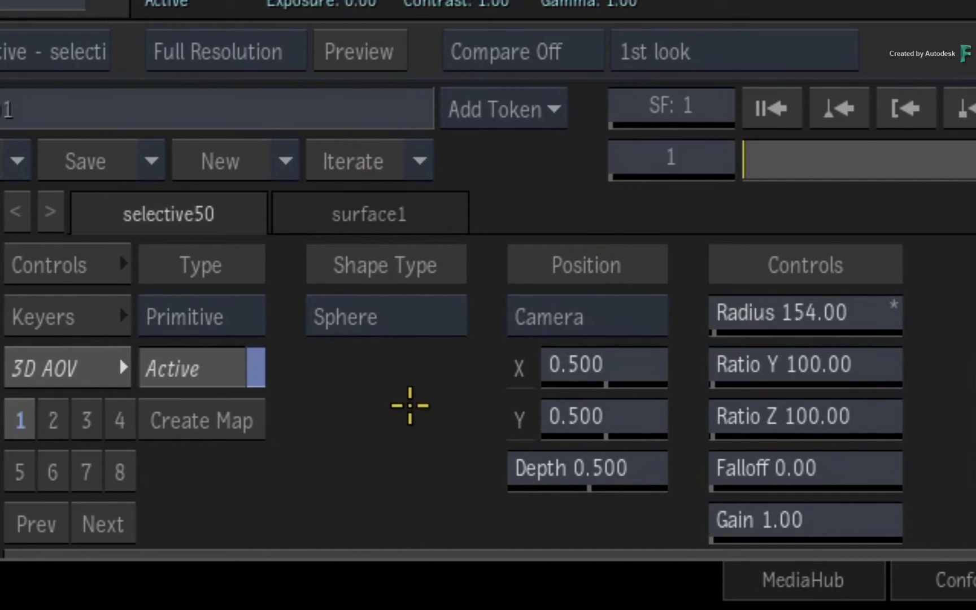
drag(621, 477, 319, 457)
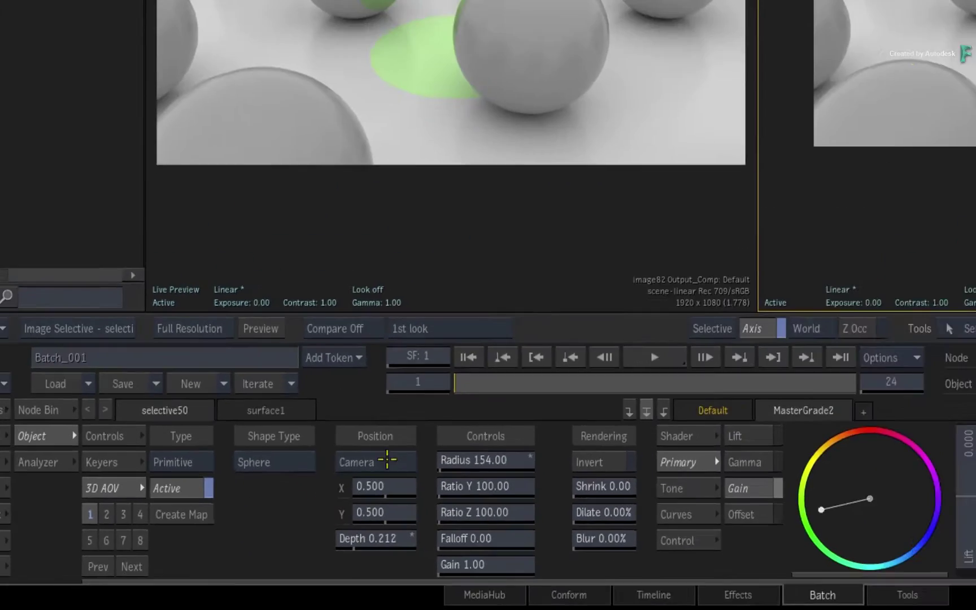
drag(765, 205, 811, 217)
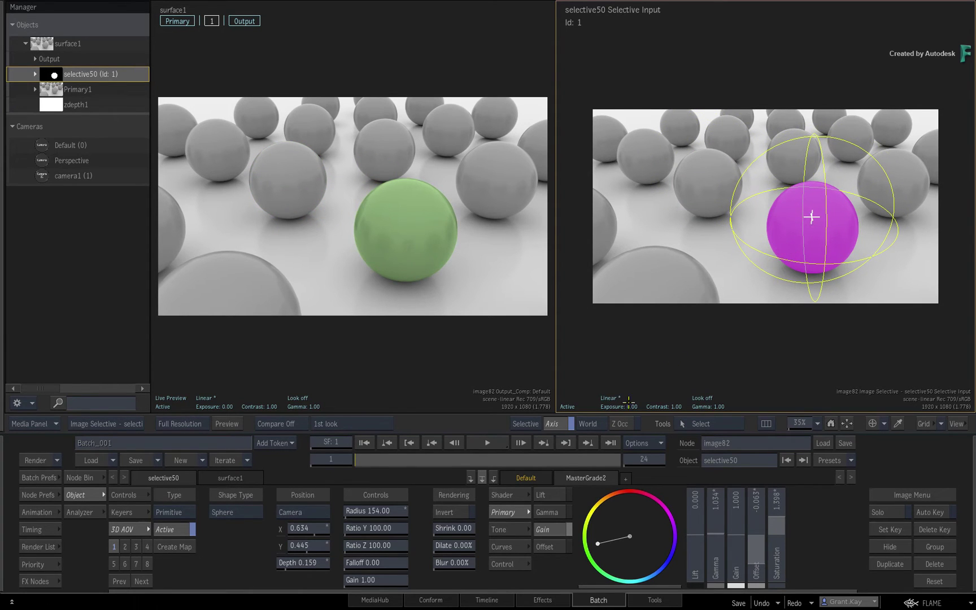
drag(361, 463, 717, 460)
drag(577, 454, 275, 469)
Step: Return to the Batch schematic and open the action82 node for editing
mouse_move(1, 559)
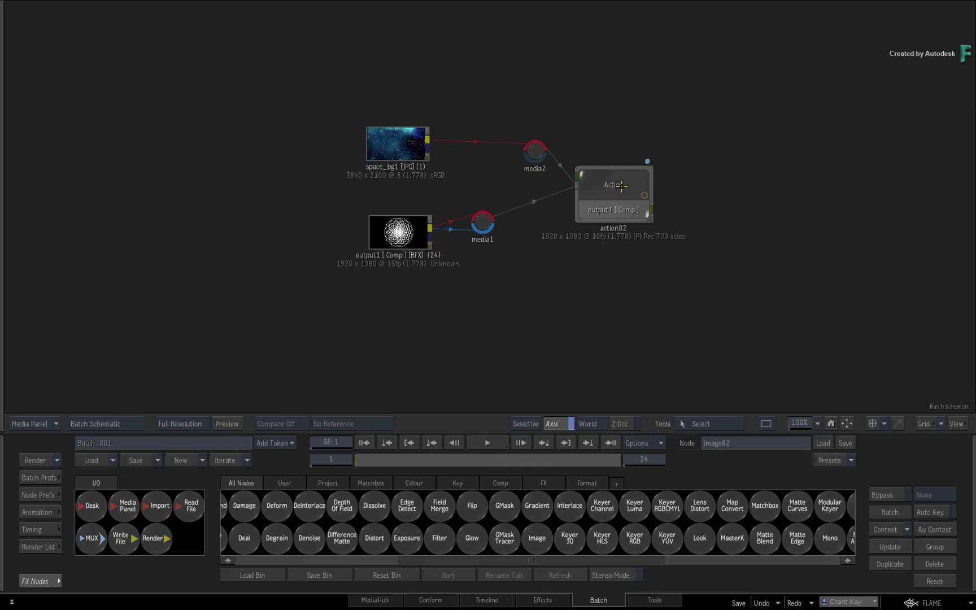
key(alt+2)
double_click(621, 185)
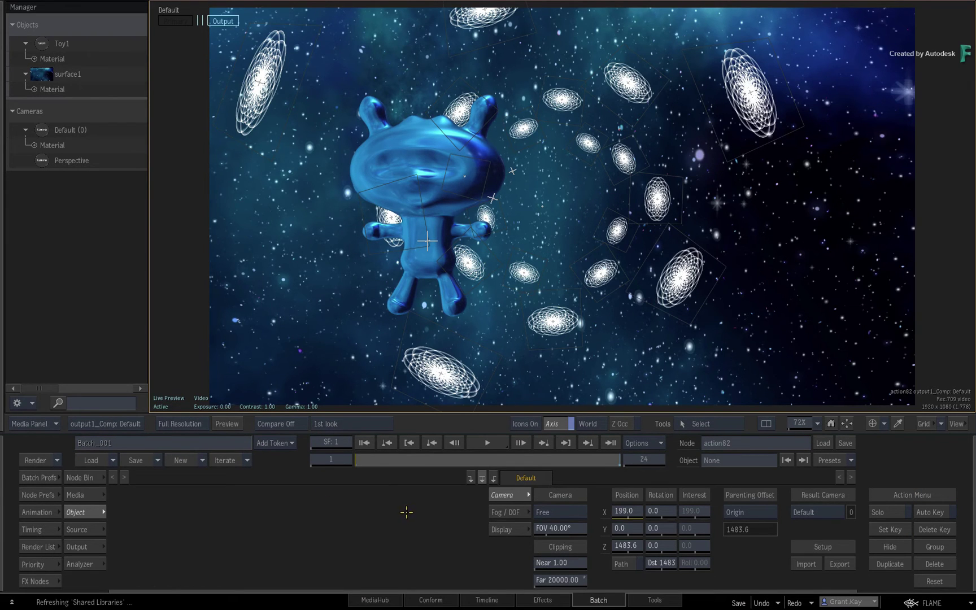
Step: Examine the Action scene by scrubbing its animation and orbiting it in the Perspective view before returning to the result view
drag(383, 459, 318, 446)
drag(385, 460, 287, 447)
drag(394, 469, 274, 457)
key(space+F4)
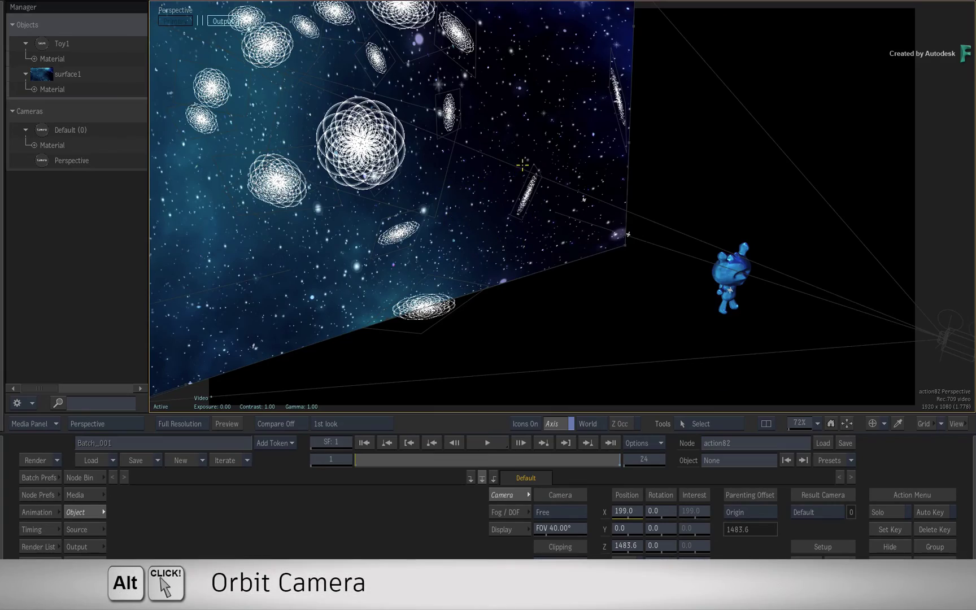
alt+drag(465, 222, 434, 152)
key(F4)
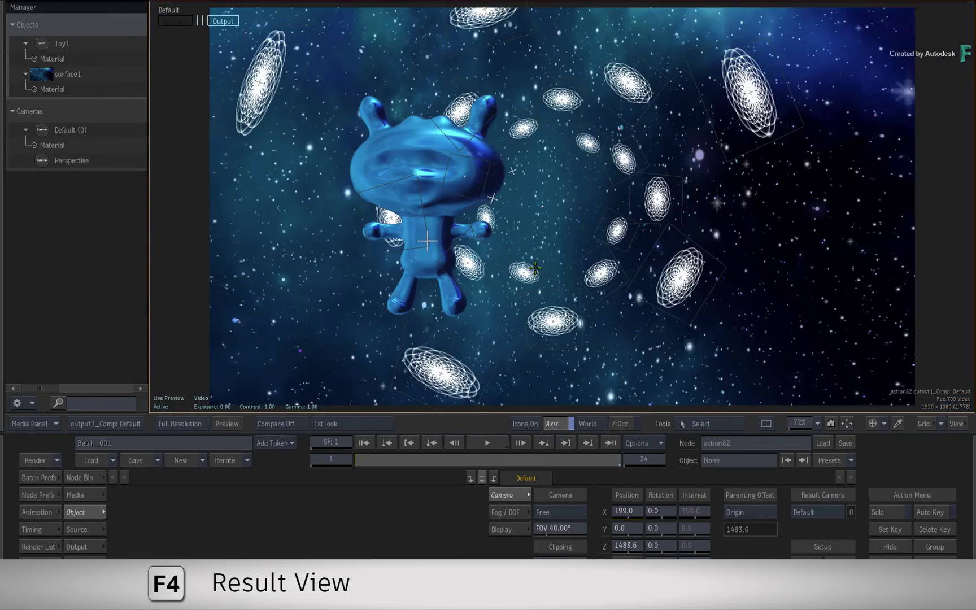
drag(381, 454, 298, 448)
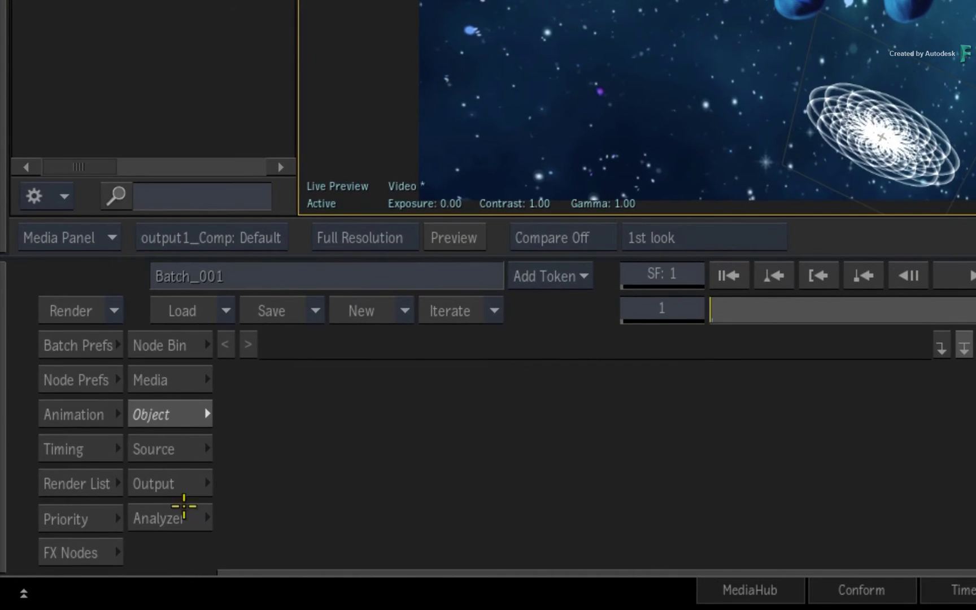
Step: Inspect the Z-Depth render pass in the Action output settings and return to viewing the primary Comp pass
click(183, 482)
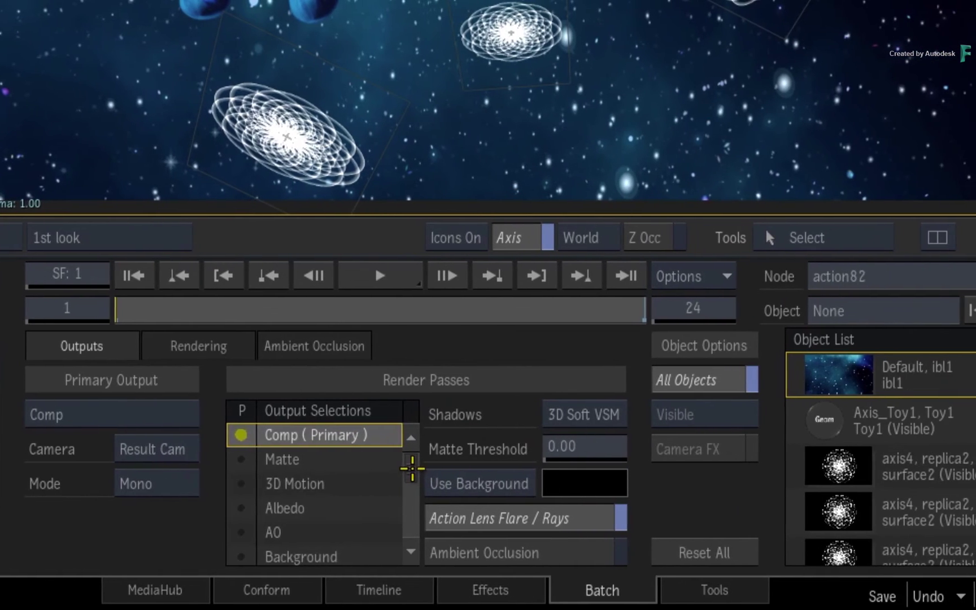
drag(811, 468, 808, 543)
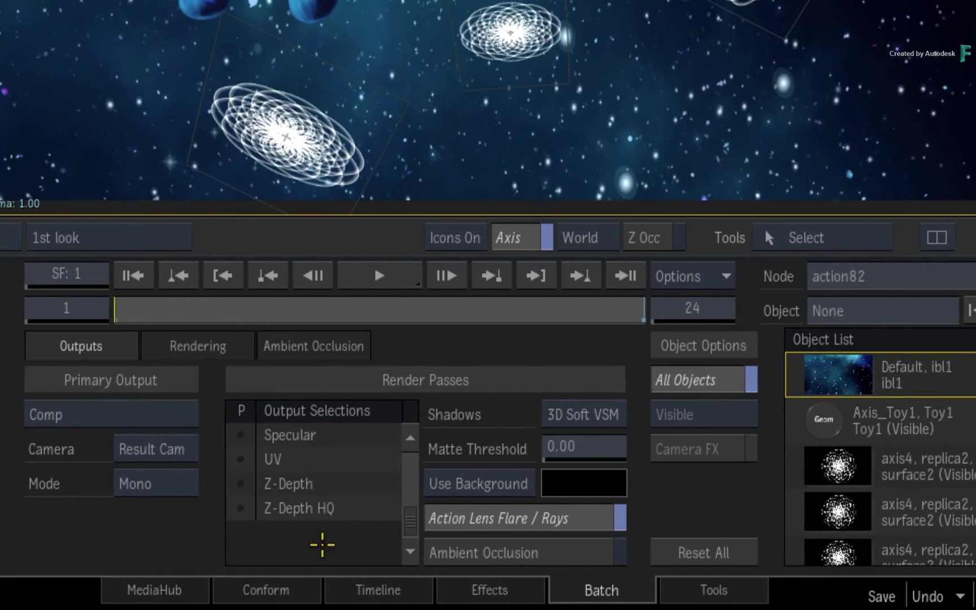
click(350, 487)
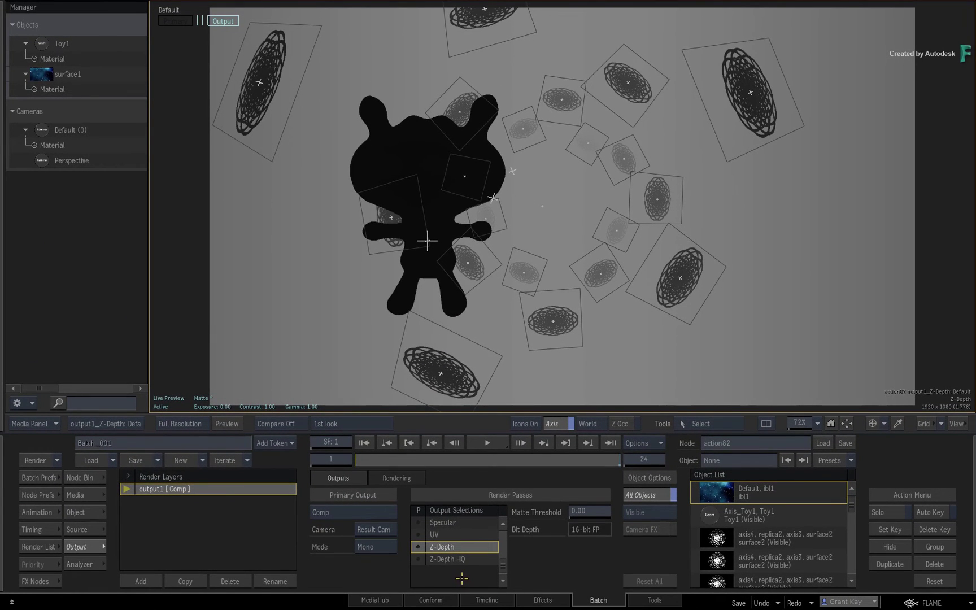
drag(397, 460, 354, 459)
drag(504, 568, 507, 505)
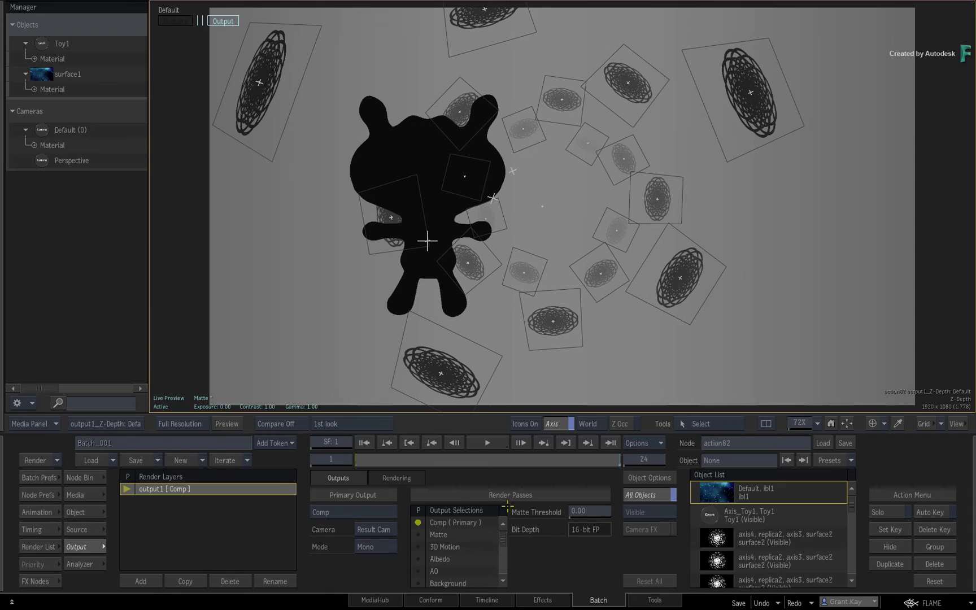
click(453, 523)
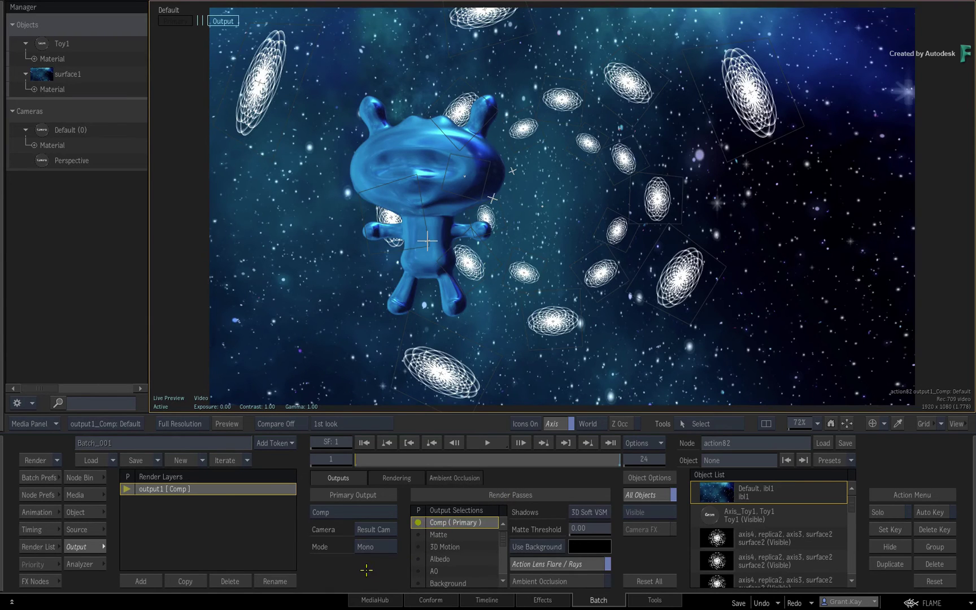
Step: Add a selective to the Default camera and load the Glow shader into it
click(76, 512)
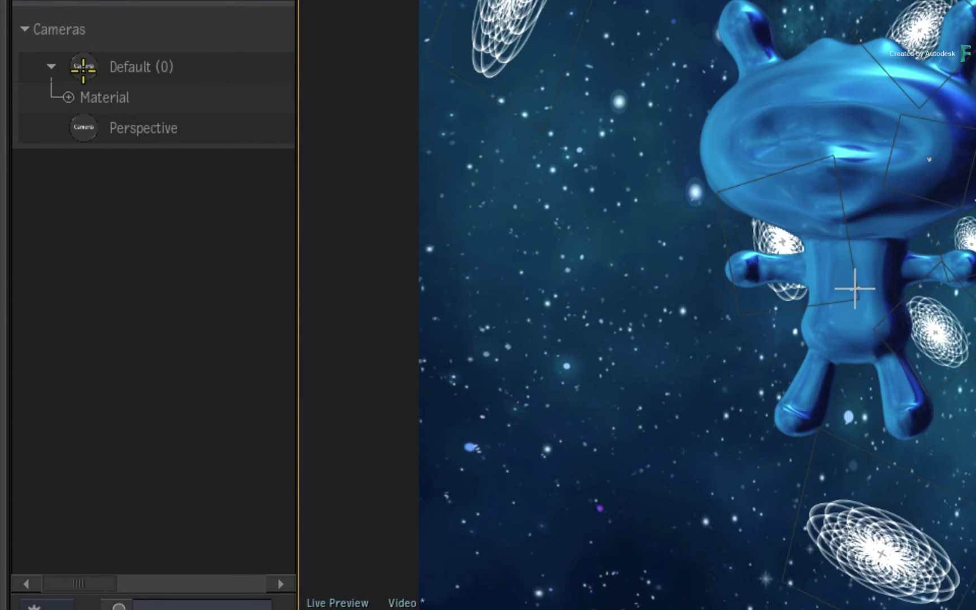
right_click(87, 66)
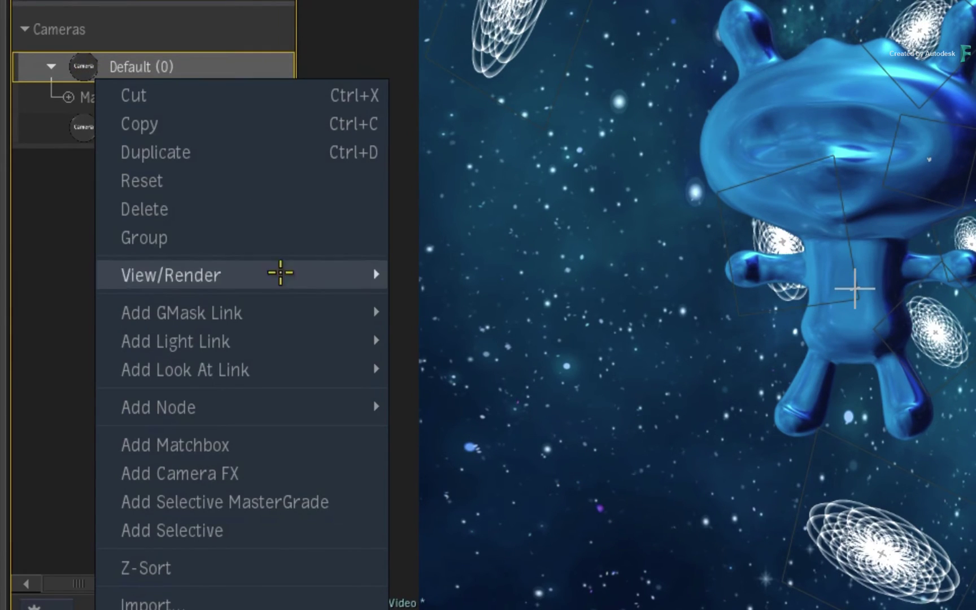
click(294, 531)
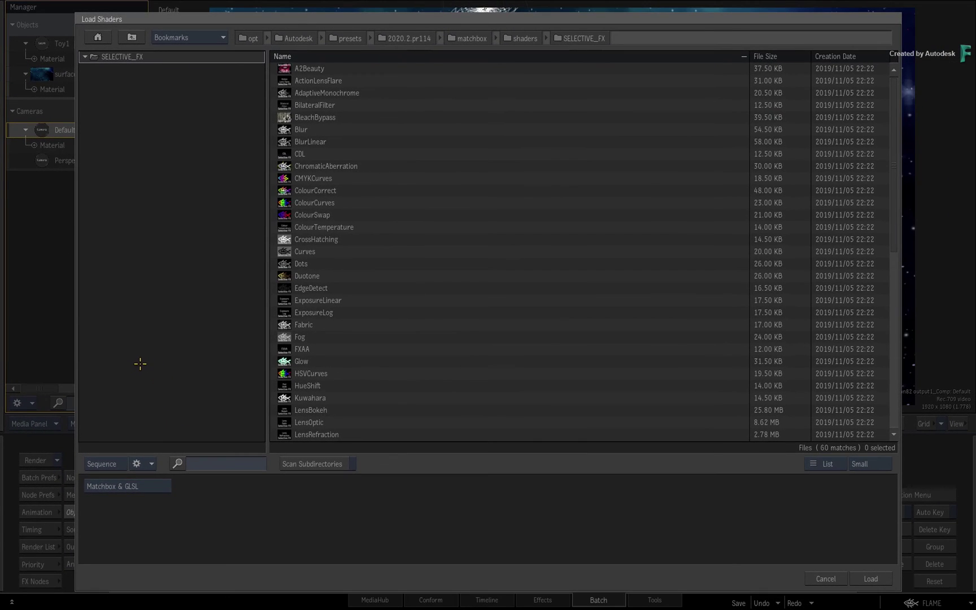
double_click(383, 359)
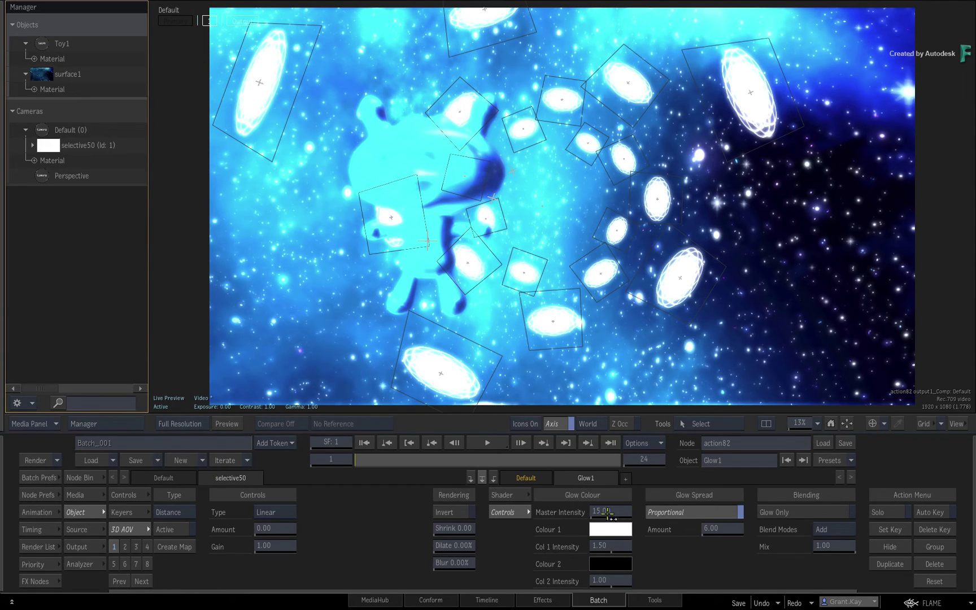
Step: Set selective50's Glow master intensity to about 11.60 and its glow spread amount to about 9.35
drag(605, 511, 603, 511)
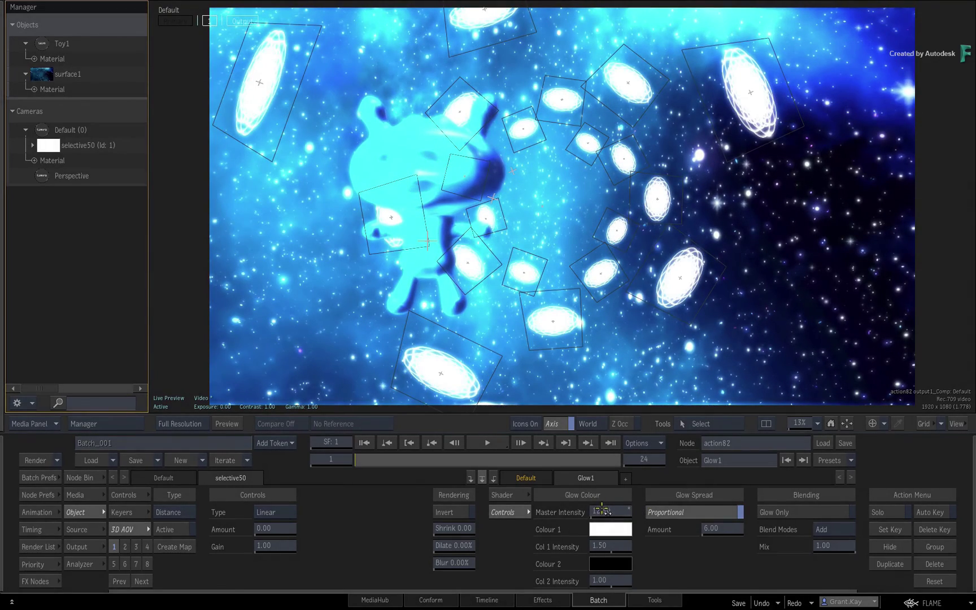
drag(726, 529, 768, 531)
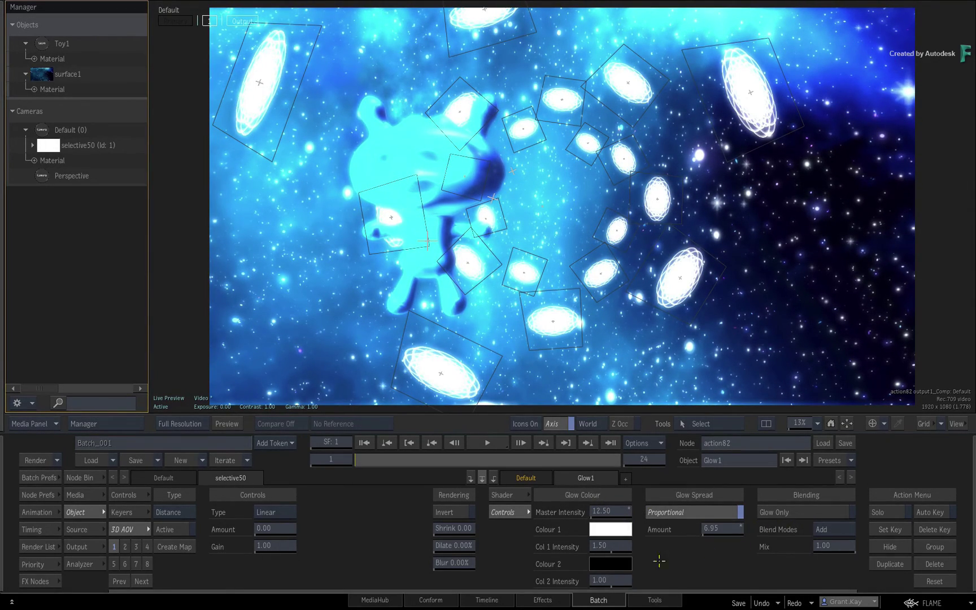
click(75, 145)
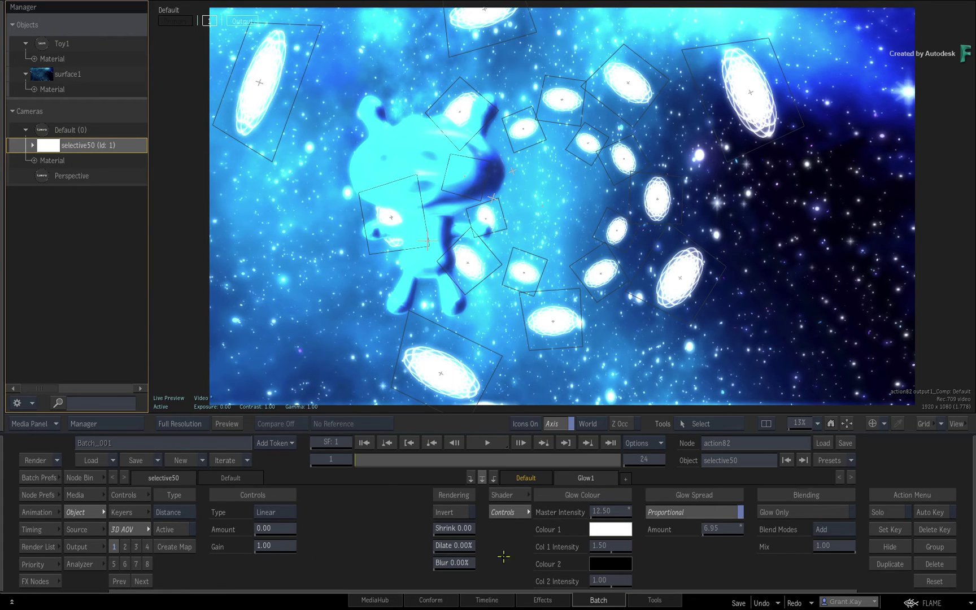
drag(617, 510, 615, 510)
drag(716, 531, 814, 520)
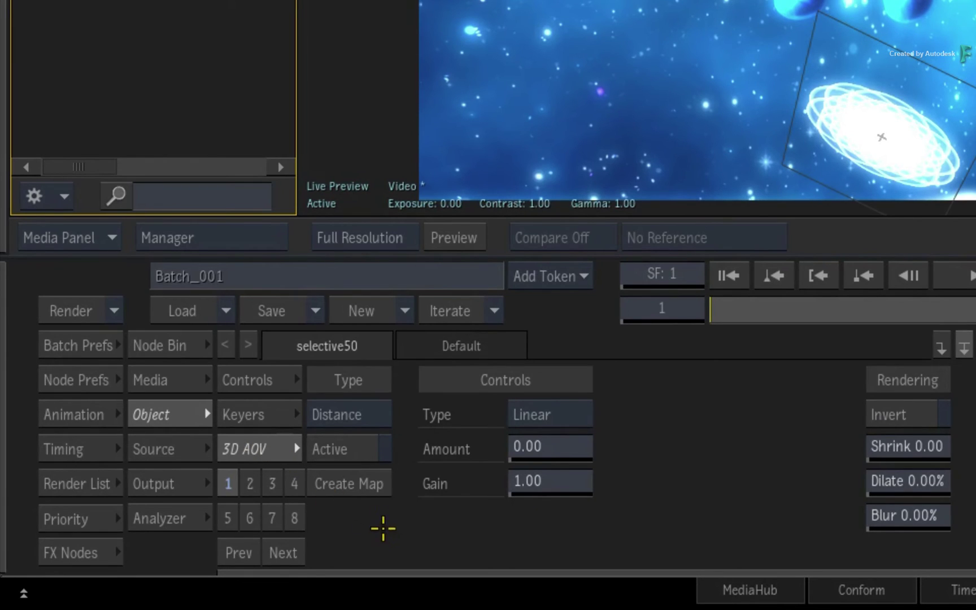
Step: Set selective50's 3D AOV type to Primitive and activate it
click(368, 414)
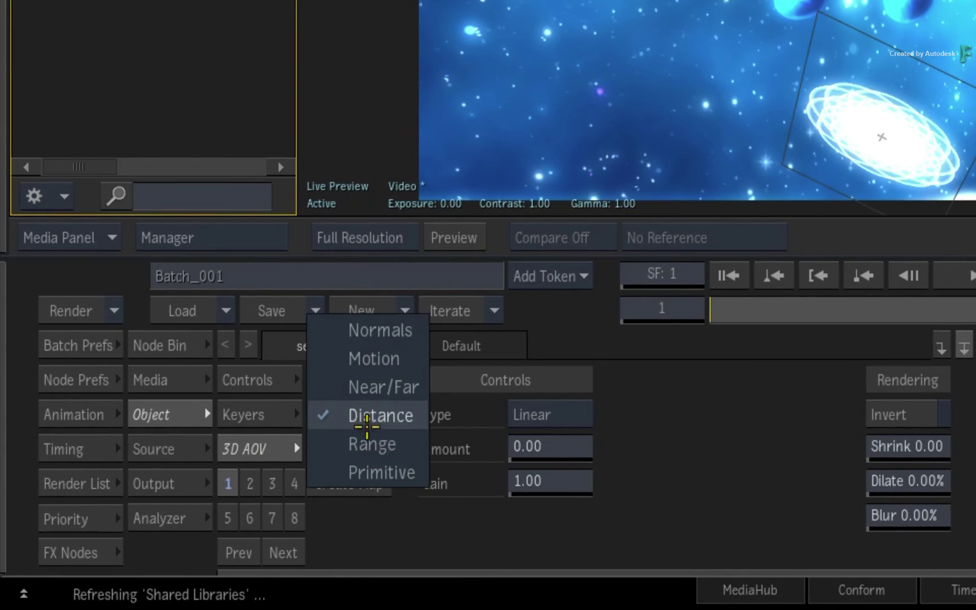
click(367, 470)
click(373, 449)
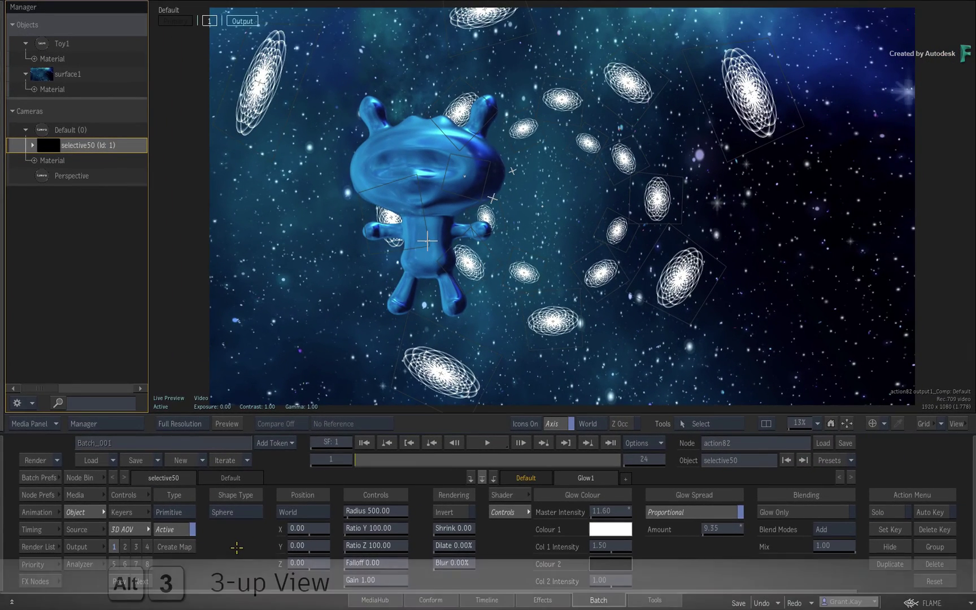
Step: Switch to a 3-up layout and show the Selective Input view beside the result
key(alt+3)
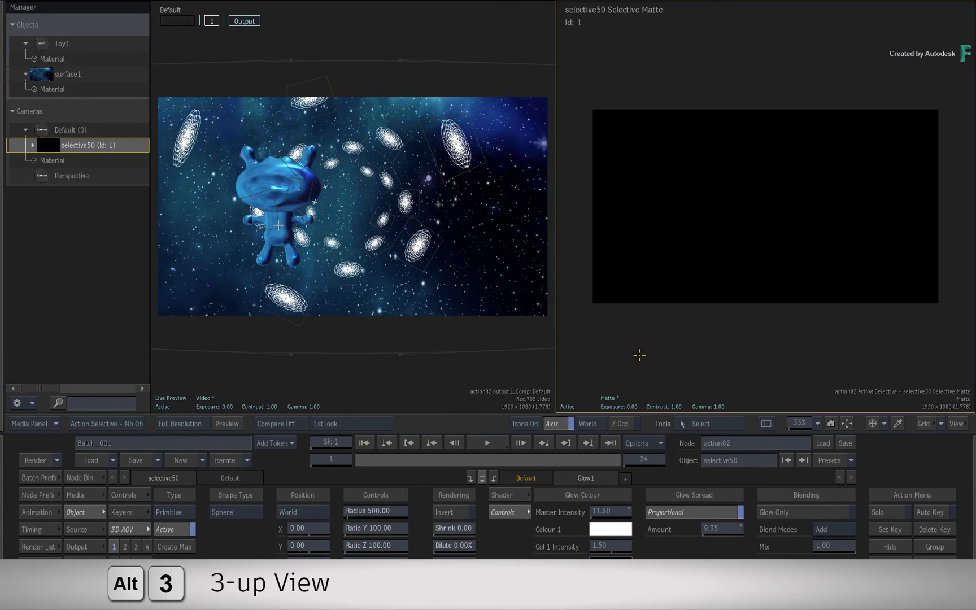
key(F9)
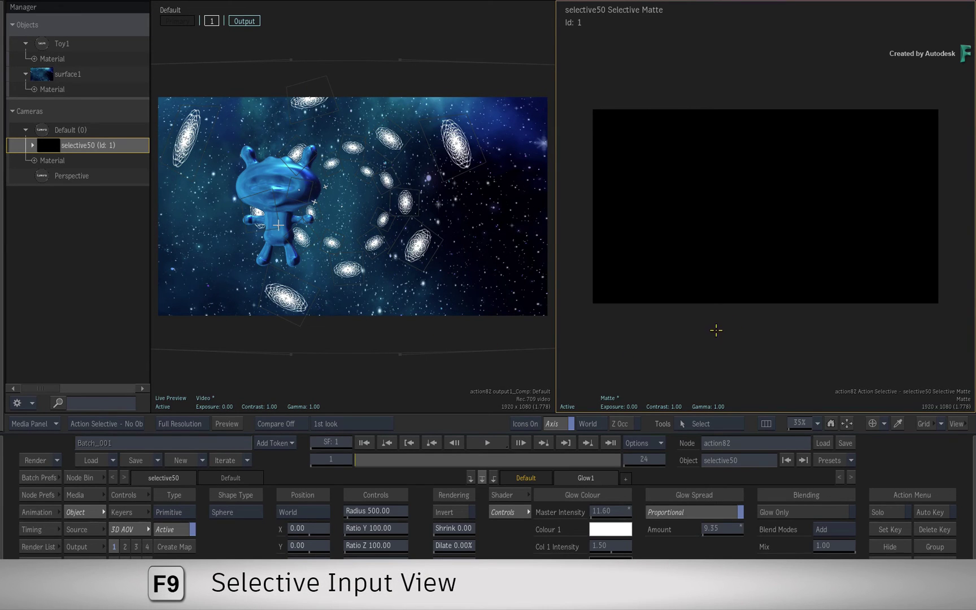
key(F9)
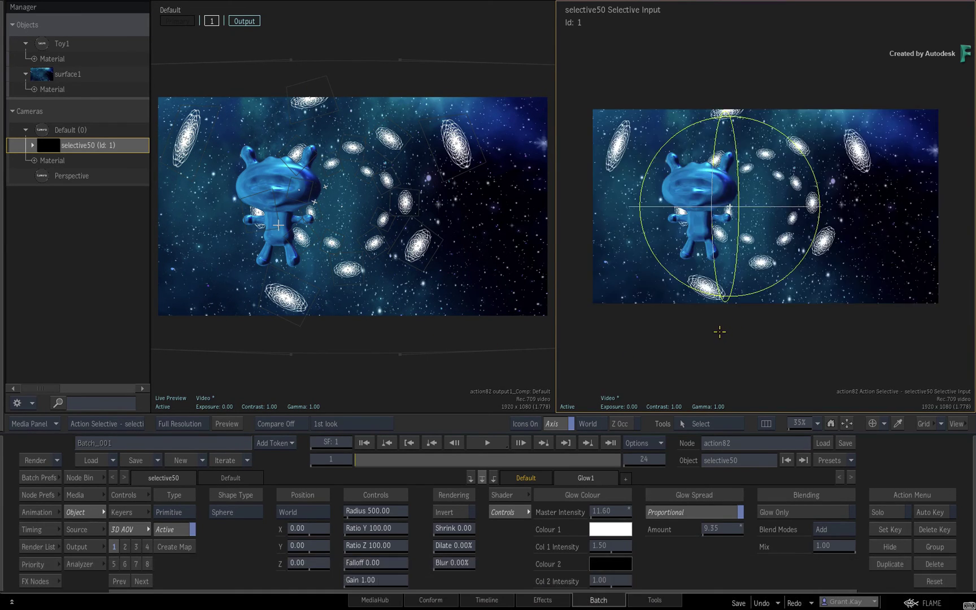
Step: Snap the sphere primitive to the white spiral disc beyond the toy at about X 1219.16, Y 90.68, Z -4466.03 with radius 1920
shift+click(726, 332)
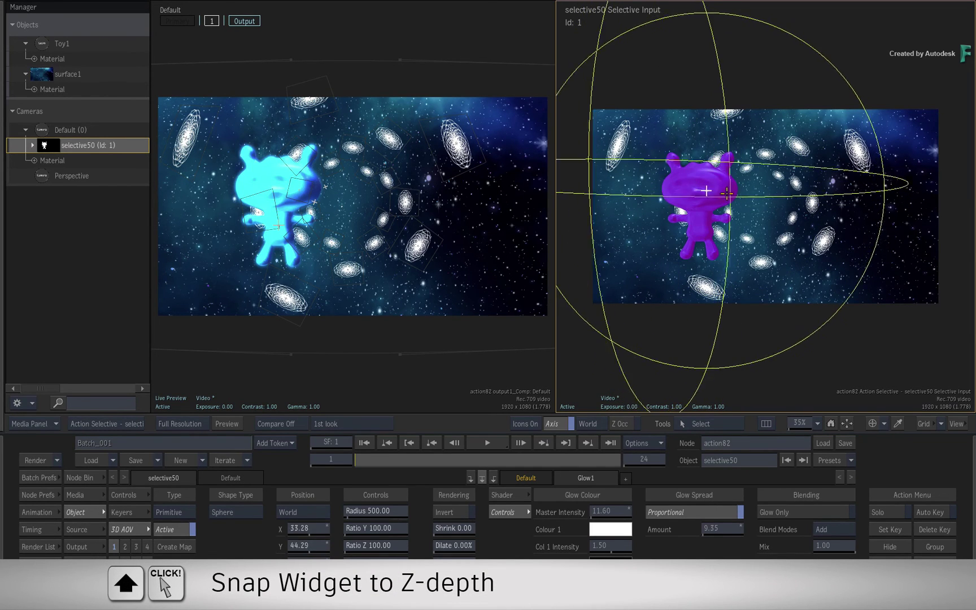
shift+click(824, 232)
drag(824, 231, 813, 199)
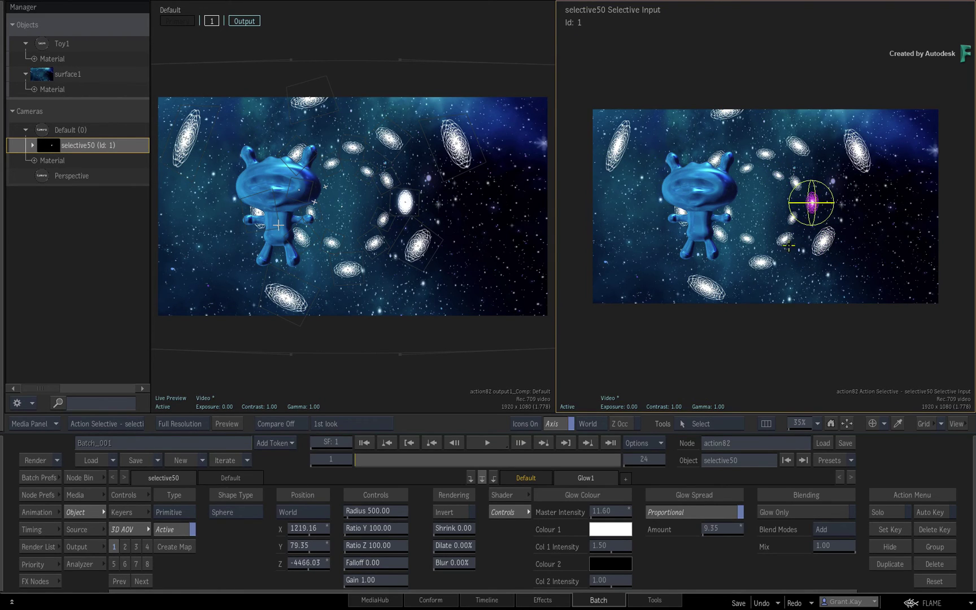
drag(380, 512, 804, 476)
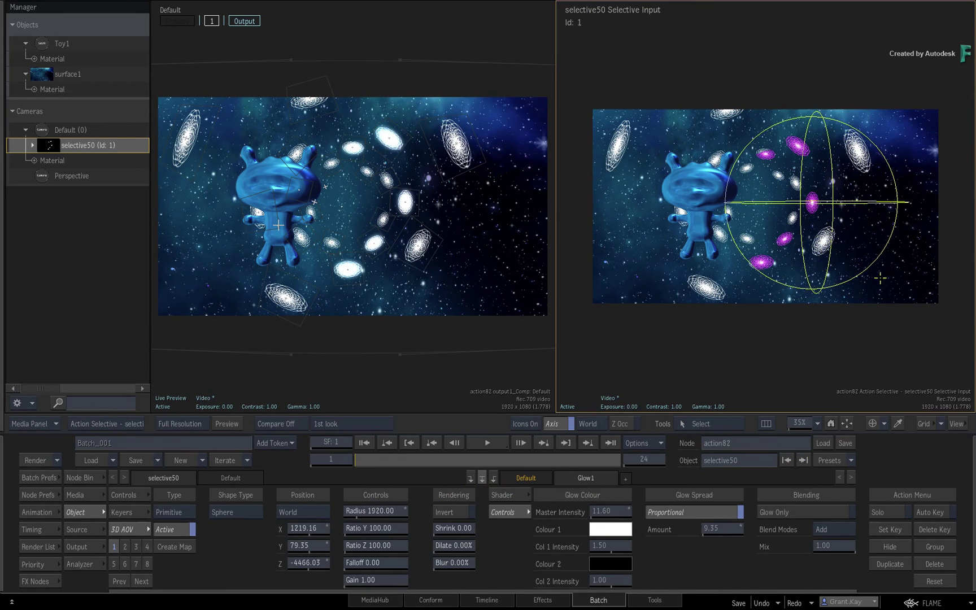
drag(811, 202, 730, 284)
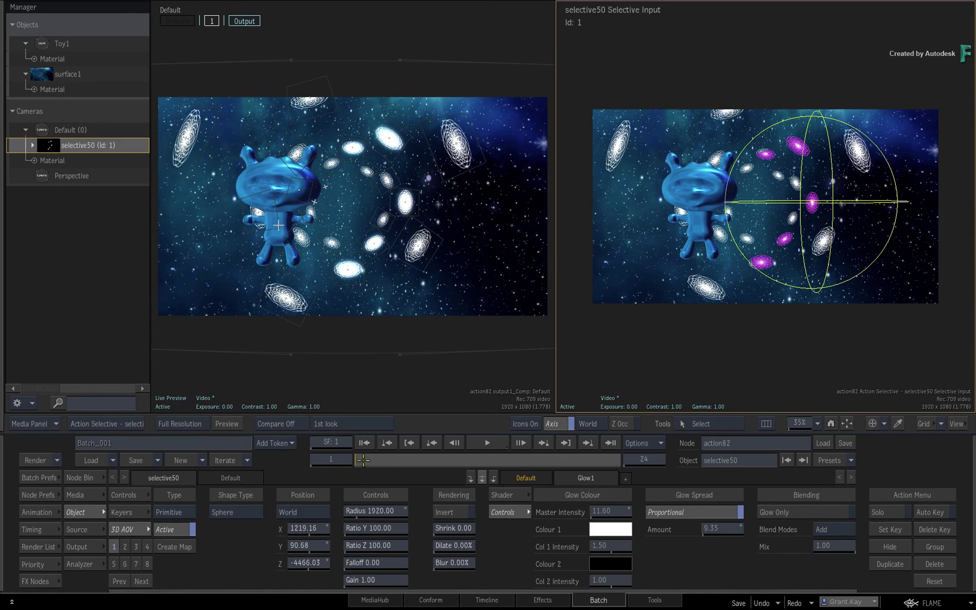
Step: Scrub the shot to frame 24 and raise selective50's Glow master intensity to 21.40
drag(363, 460, 405, 445)
mouse_move(612, 510)
mouse_down()
mouse_move(692, 497)
mouse_move(618, 511)
mouse_up()
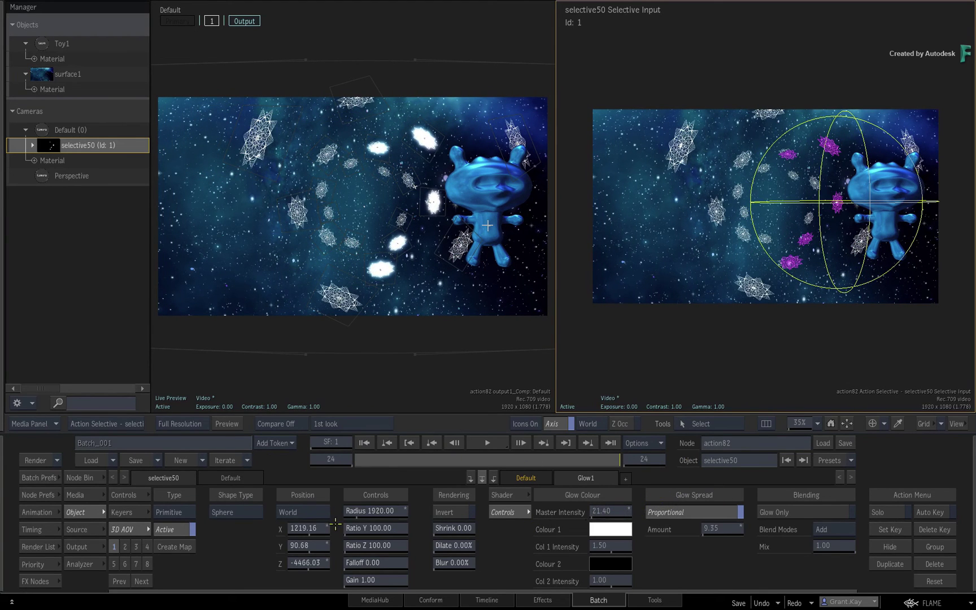
Step: Switch the sphere primitive to Camera position, place it at X 0.369, Y 0.466, Depth 0.214, and set its radius to 1442
click(314, 512)
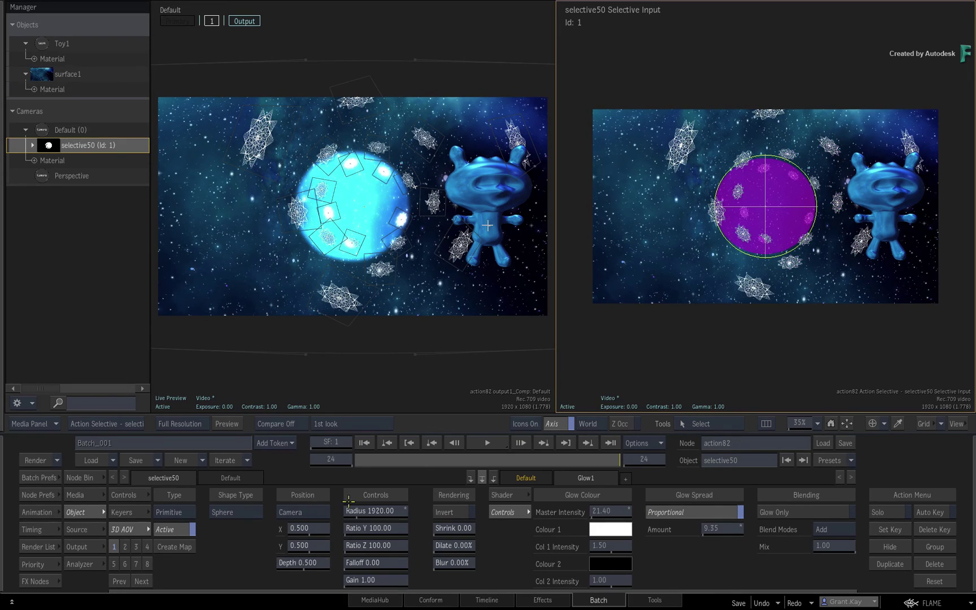
drag(765, 203, 687, 280)
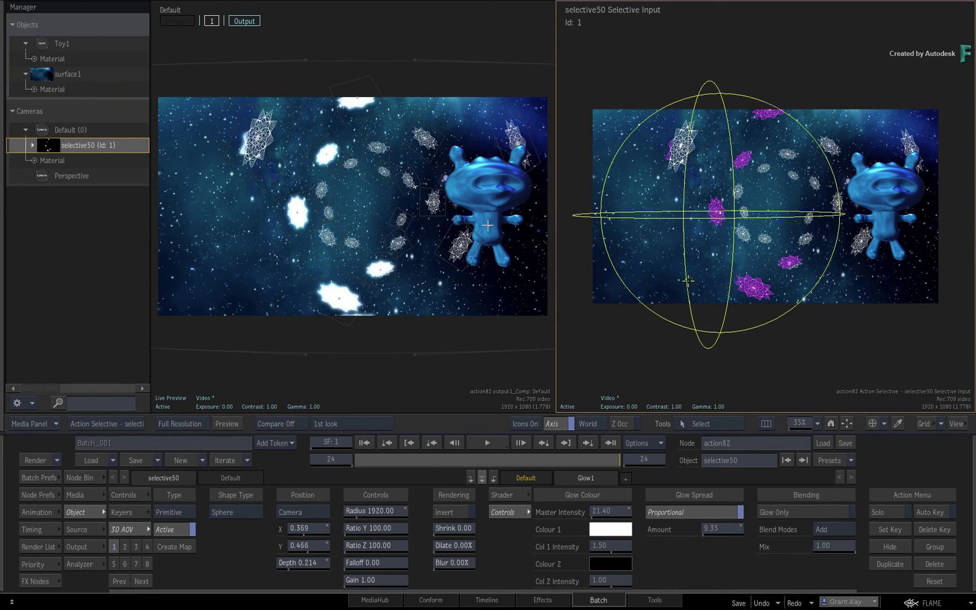
drag(362, 461, 232, 462)
drag(373, 511, 249, 501)
mouse_move(363, 457)
mouse_down()
mouse_move(646, 448)
mouse_move(273, 436)
mouse_move(630, 460)
mouse_move(608, 446)
mouse_move(336, 437)
mouse_move(638, 456)
mouse_move(296, 467)
mouse_up()
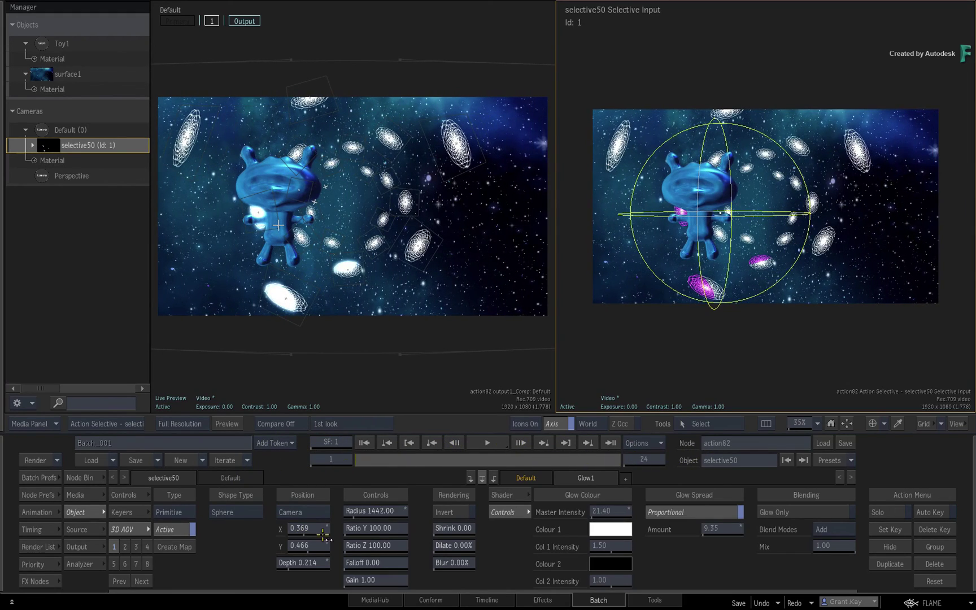
Step: Set the sphere primitive's position to World and its radius to 2041, scrubbing the shot to check the glowing discs
click(303, 512)
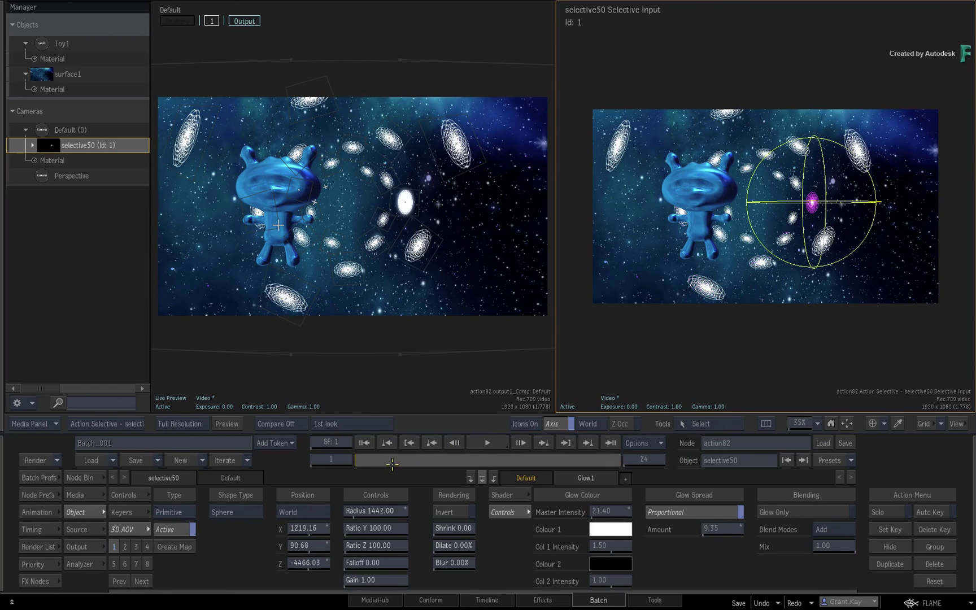
drag(375, 461, 355, 461)
drag(379, 511, 431, 511)
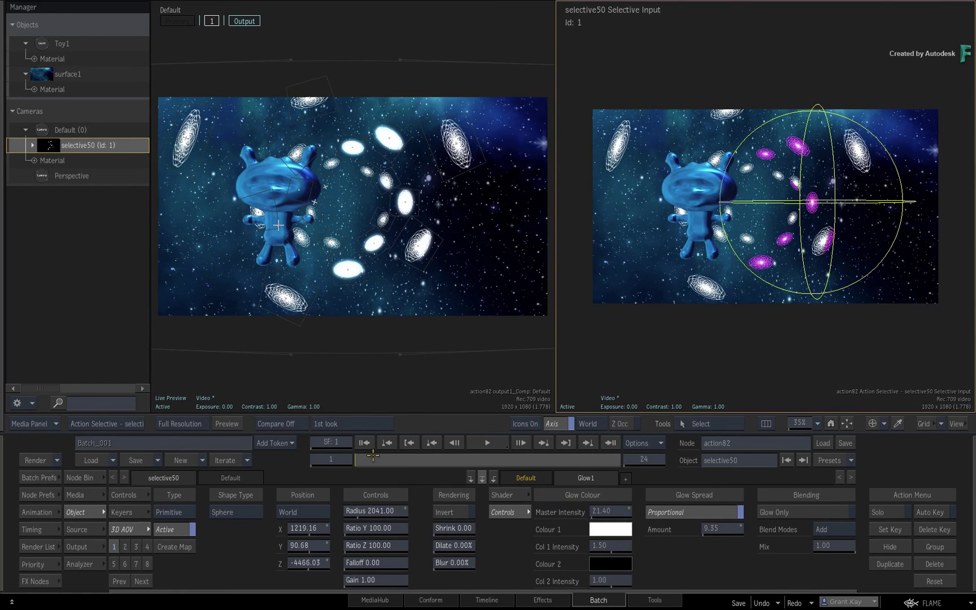
drag(372, 455, 211, 454)
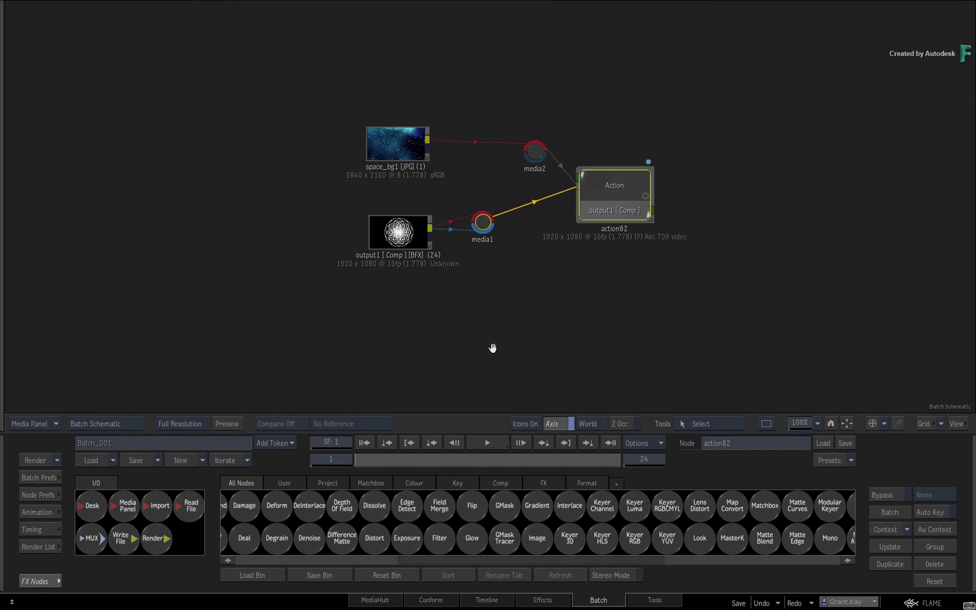
Step: Open the image82 node's selective, scrub its Camera-positioned primitive, and switch the position to World to compare it over the shot
drag(492, 348, 527, 147)
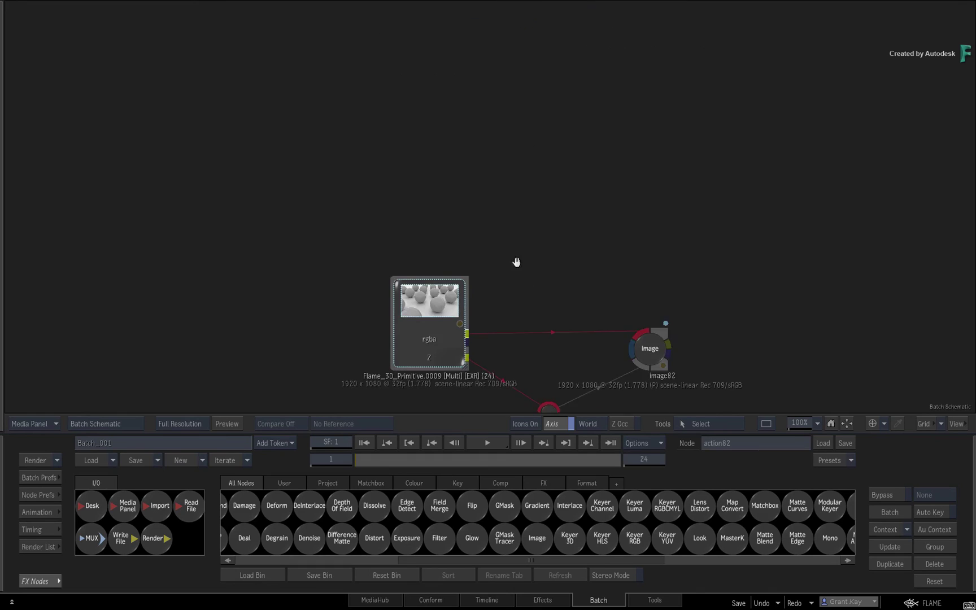
click(639, 221)
double_click(629, 228)
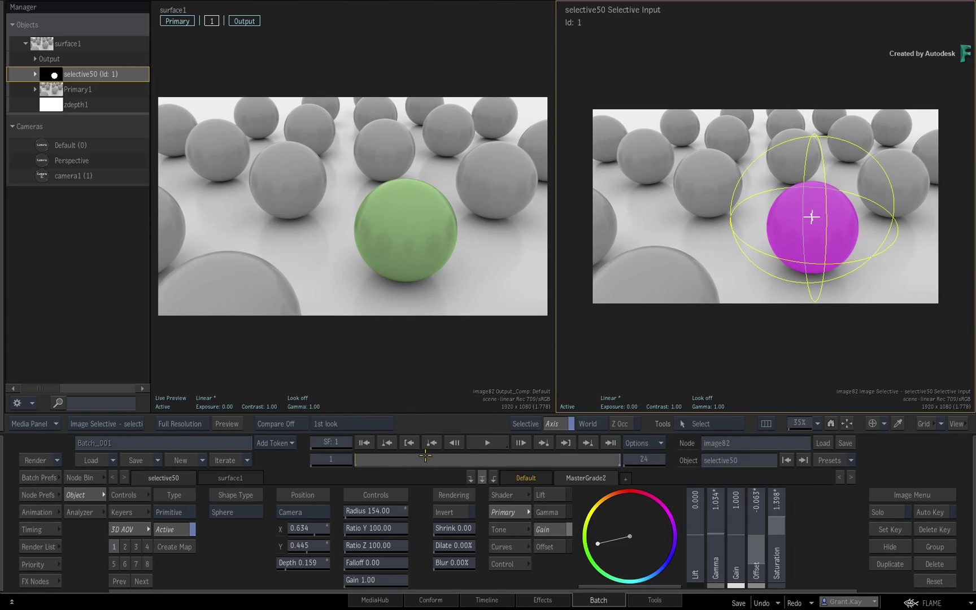
drag(367, 462, 397, 435)
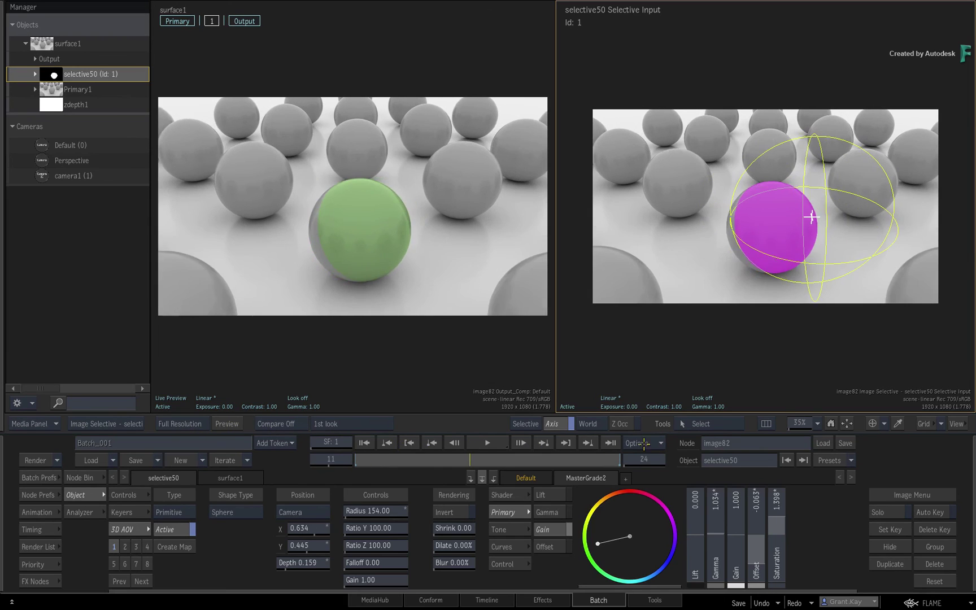
click(363, 443)
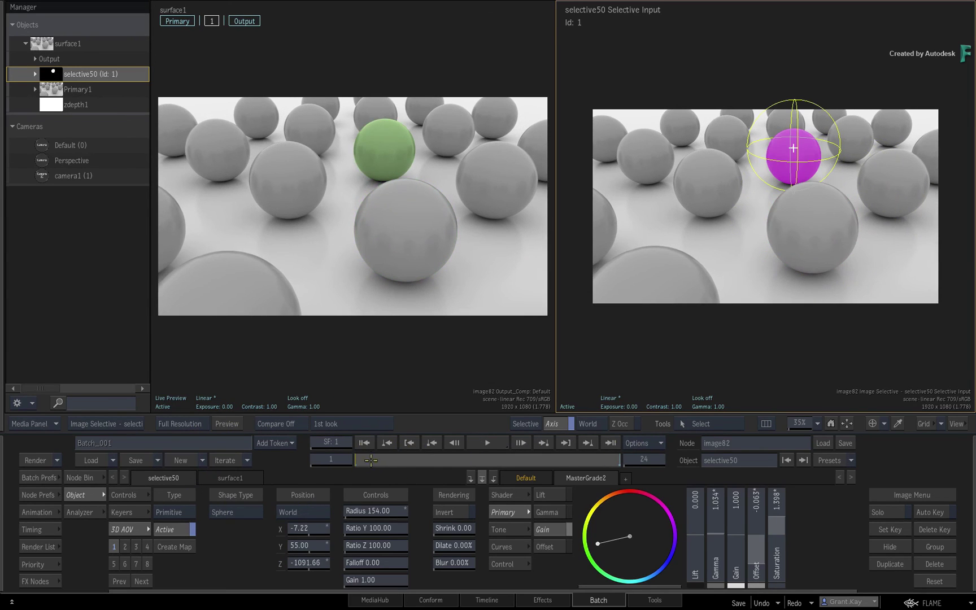
drag(433, 456, 274, 446)
Step: Bring up the buildings clip at frame 7, open its Image effect, and move the cube primitive to X -371.61, Y -221.53, Z 604.52
click(487, 599)
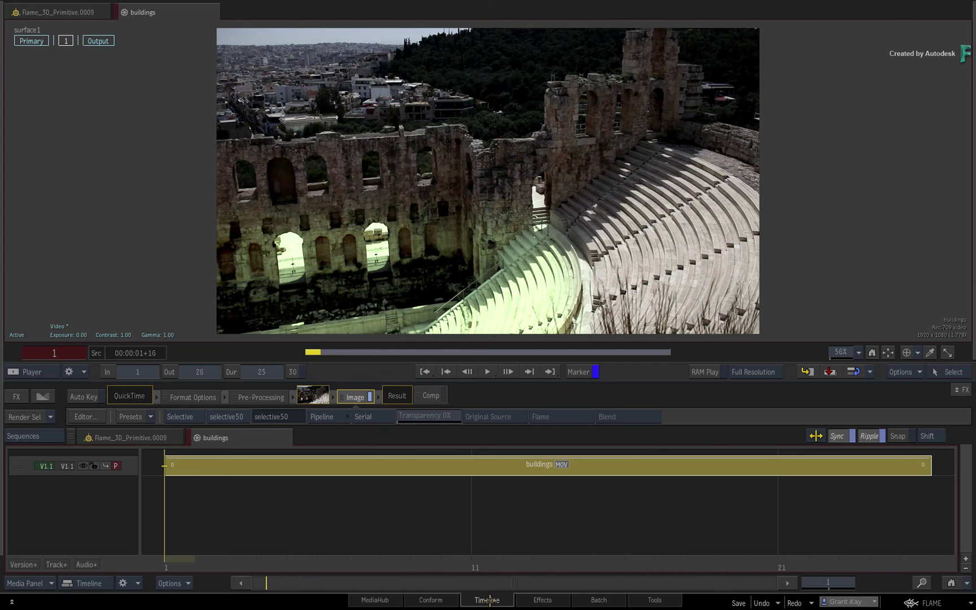
drag(208, 565, 401, 566)
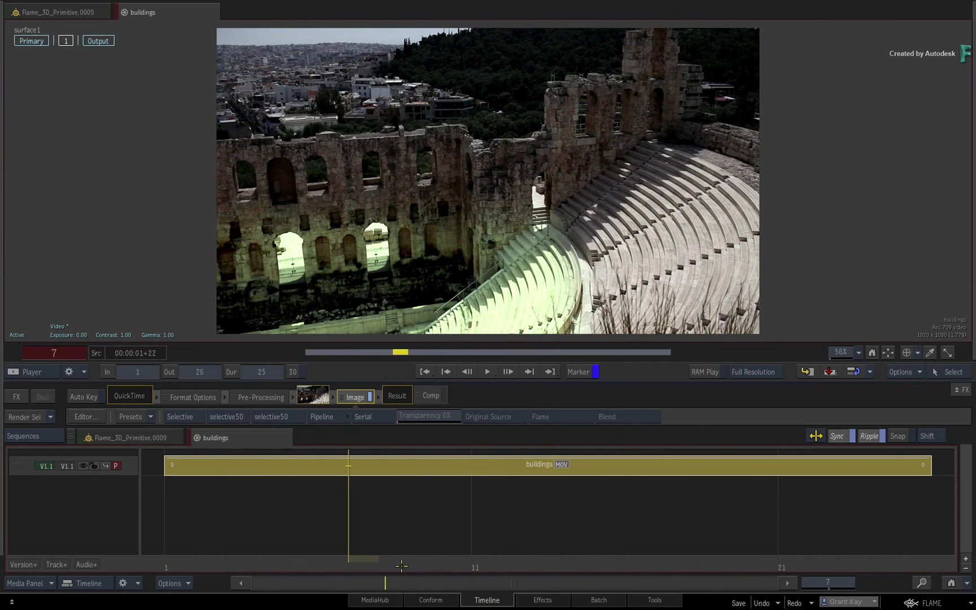
click(555, 600)
drag(664, 253, 633, 247)
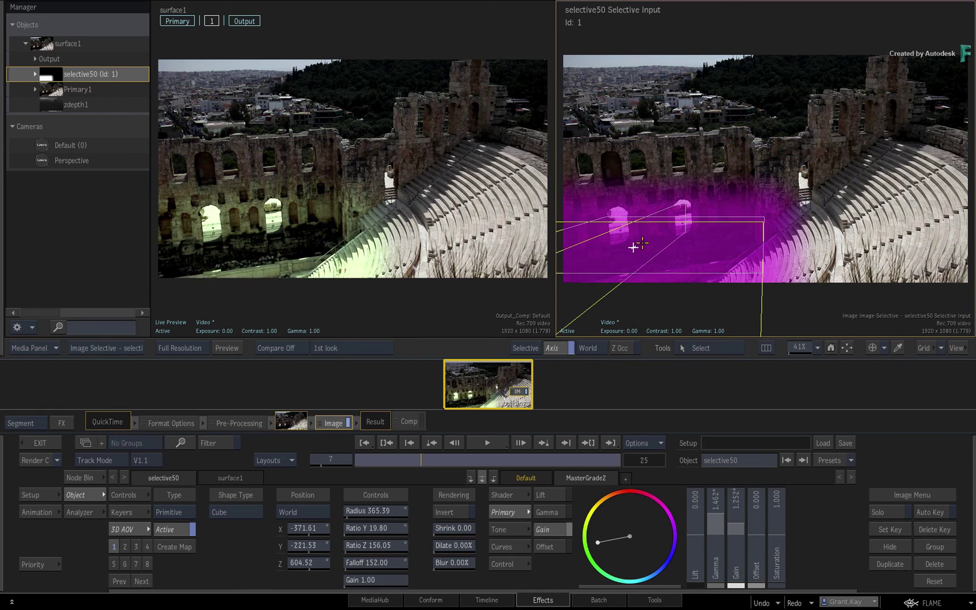